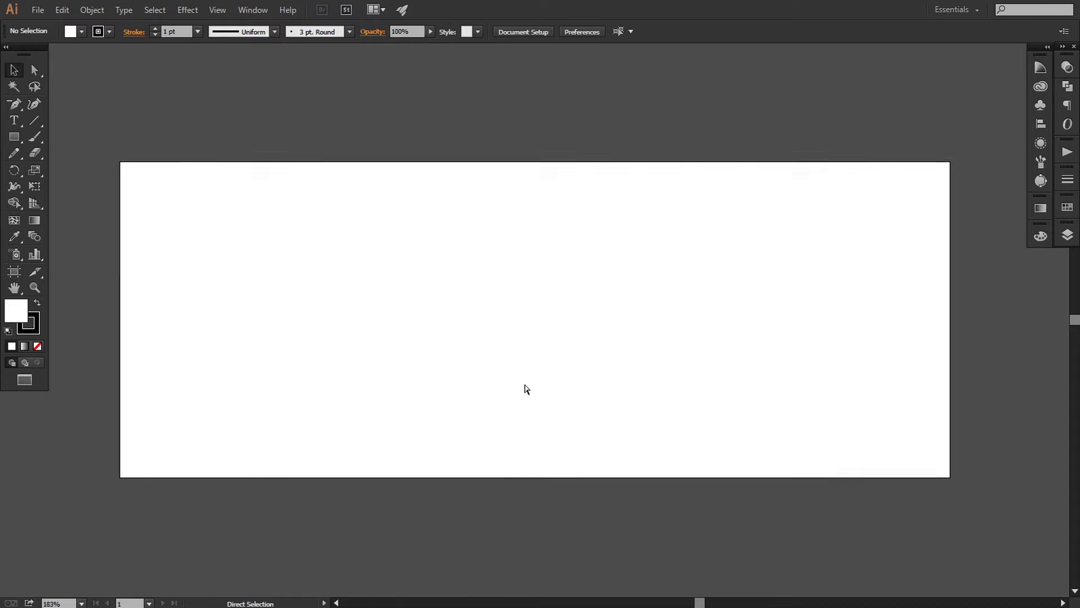
Move all the existing banner artwork off the artboard to just above its upper-left corner, and deselect it.
{"action": "key", "text": "ctrl+a"}
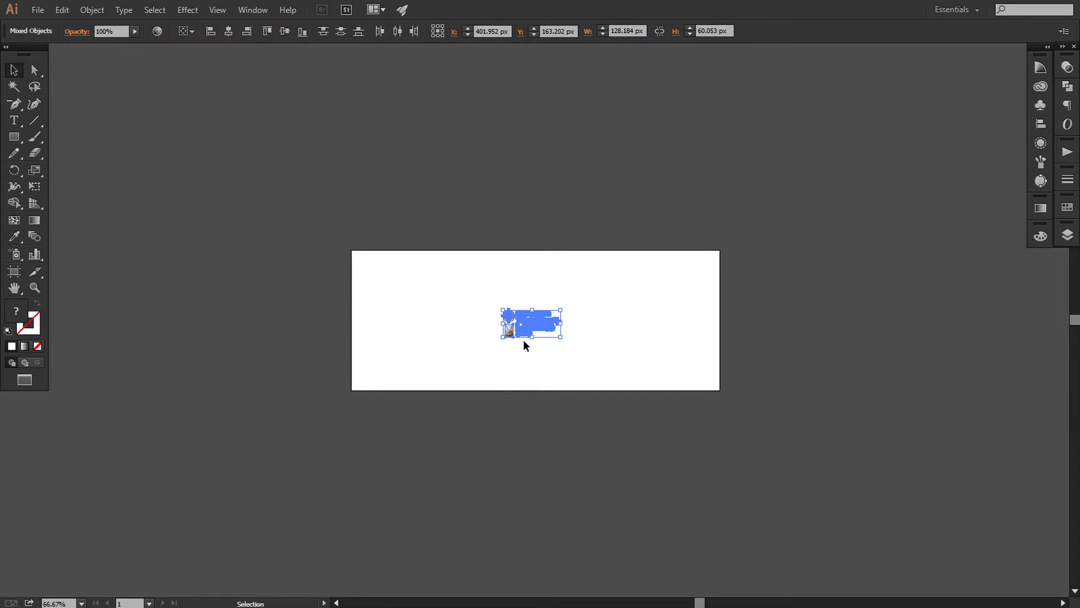
{"action": "left_click_drag", "start_coordinate": [524, 340], "coordinate": [372, 247]}
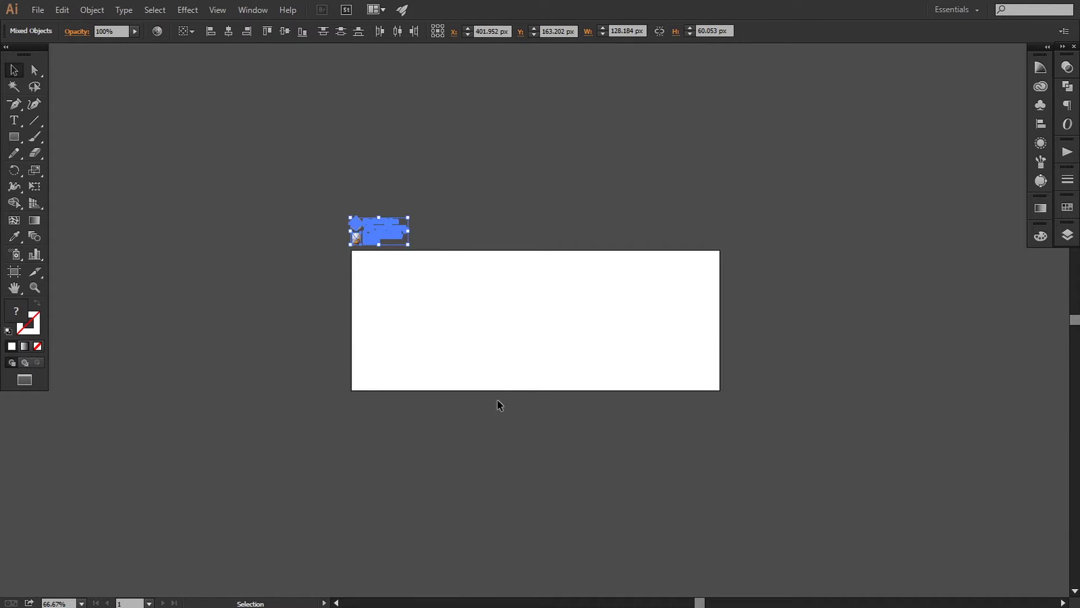
{"action": "key", "text": "ctrl+plus"}
{"action": "key", "text": "ctrl+plus"}
{"action": "key", "text": "ctrl+plus"}
{"action": "key", "text": "ctrl+minus"}
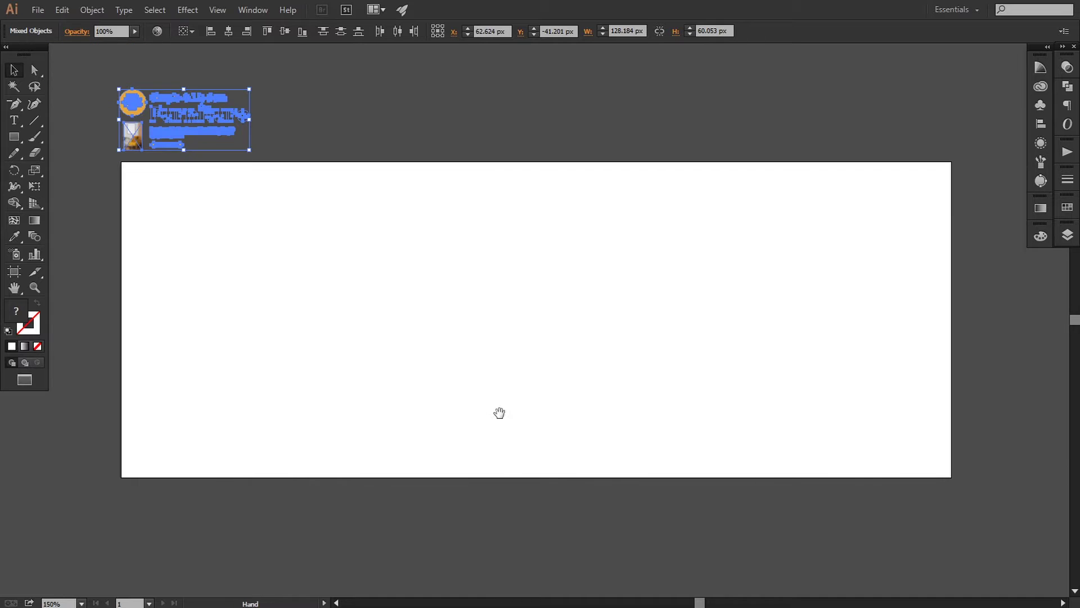
{"action": "left_click_drag", "start_coordinate": [499, 413], "coordinate": [506, 398]}
{"action": "left_click", "coordinate": [484, 521]}
{"action": "left_click_drag", "start_coordinate": [484, 521], "coordinate": [478, 507]}
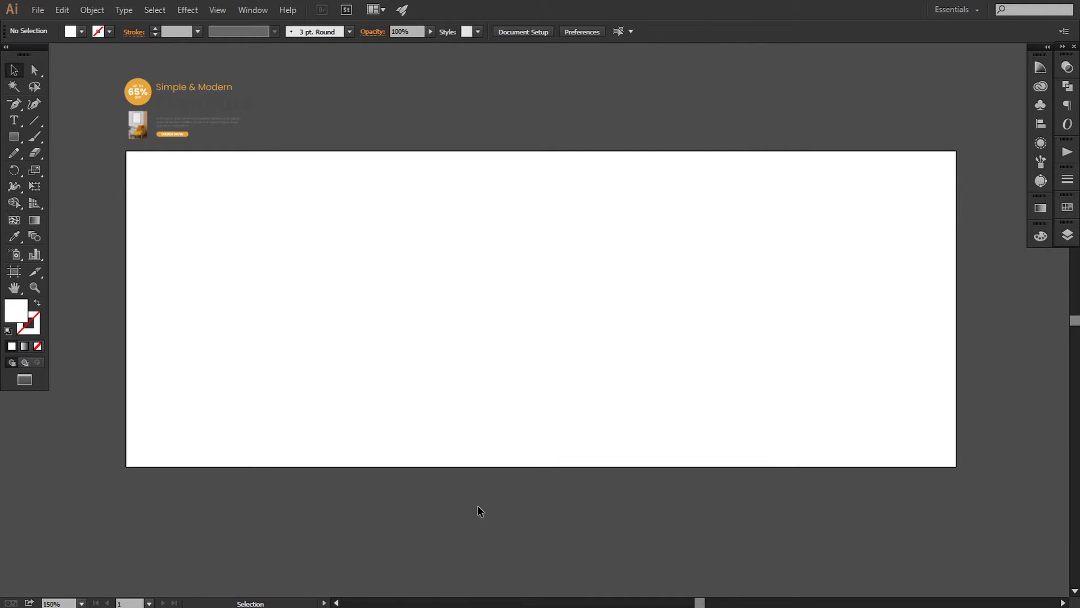
Draw a circle about 370 px in diameter and place it over the artboard's lower-right corner.
{"action": "left_click_drag", "start_coordinate": [14, 137], "coordinate": [58, 170]}
{"action": "left_click_drag", "start_coordinate": [405, 216], "coordinate": [779, 455]}
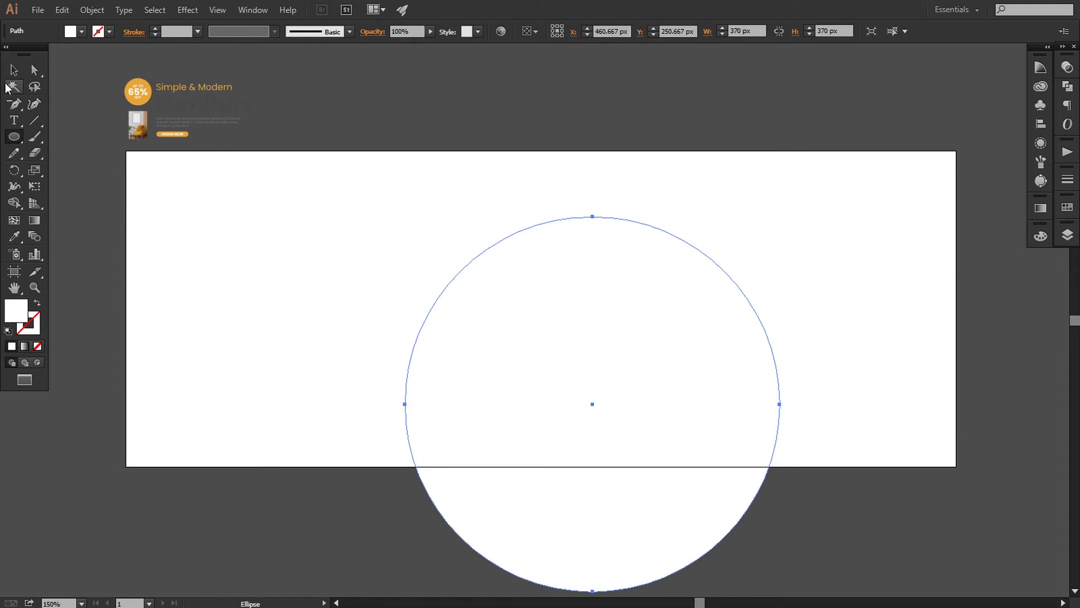
{"action": "left_click", "coordinate": [14, 70]}
{"action": "left_click_drag", "start_coordinate": [533, 374], "coordinate": [578, 333]}
{"action": "left_click_drag", "start_coordinate": [555, 343], "coordinate": [744, 355]}
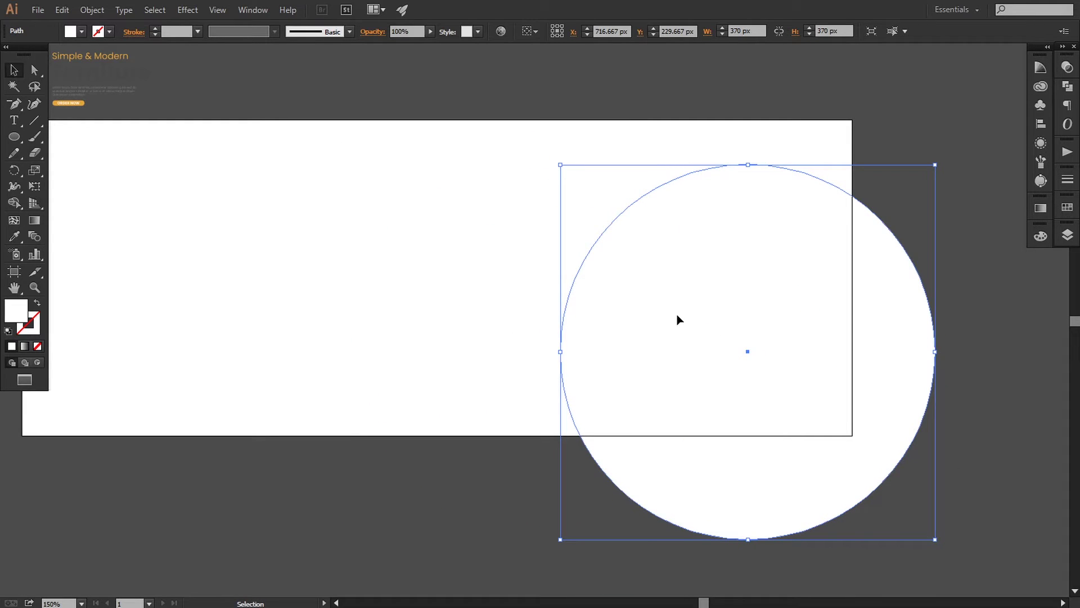
Fill the circle with light pink ffa9a9.
{"action": "double_click", "coordinate": [14, 317]}
{"action": "left_click", "coordinate": [584, 445]}
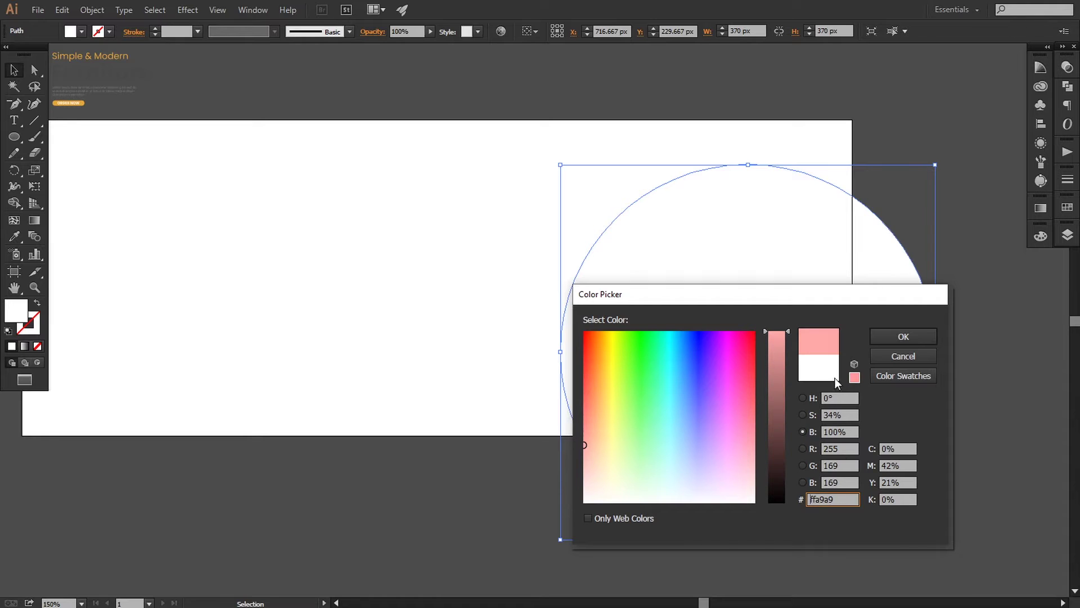
{"action": "left_click", "coordinate": [878, 338]}
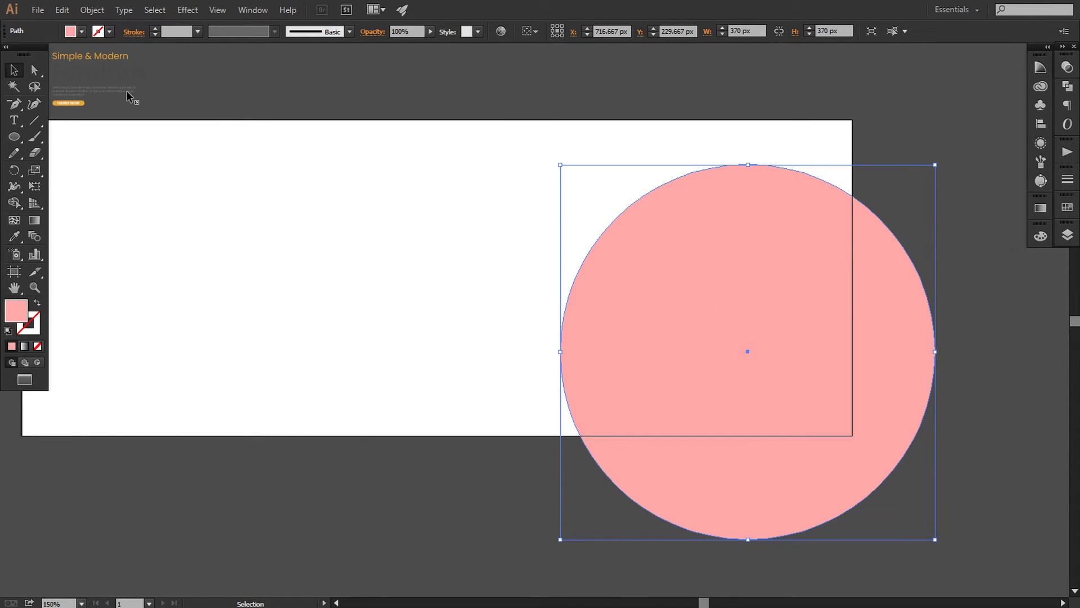
Cut a concentric hole about 105 px wide in the pink circle by subtracting a scaled-down in-place copy with Minus Front.
{"action": "left_click", "coordinate": [61, 10]}
{"action": "left_click", "coordinate": [73, 74]}
{"action": "left_click", "coordinate": [62, 10]}
{"action": "left_click", "coordinate": [85, 104]}
{"action": "left_click_drag", "start_coordinate": [936, 166], "coordinate": [825, 296]}
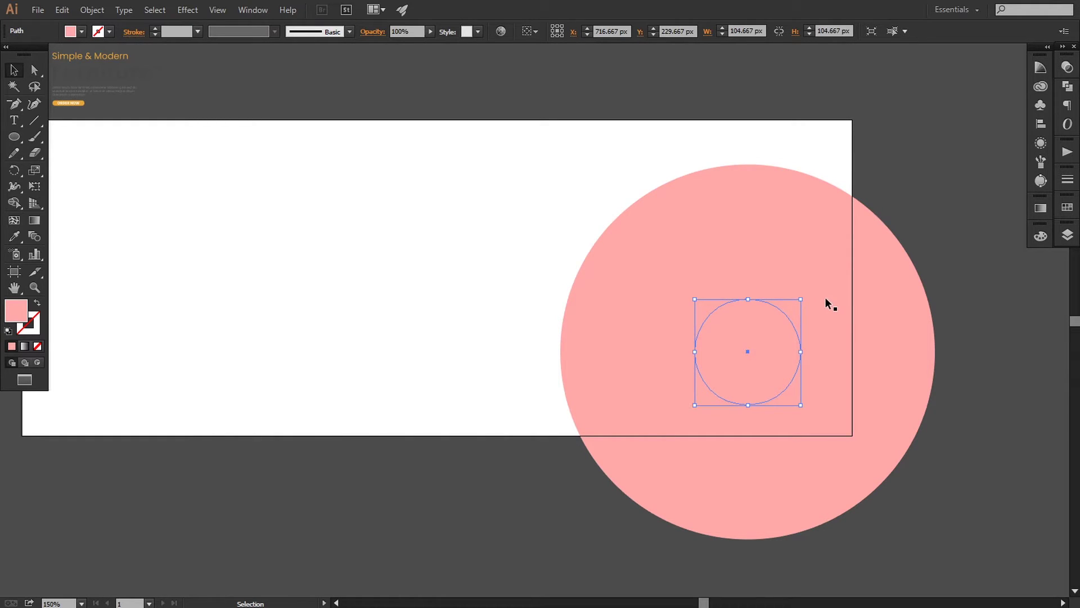
{"action": "left_click", "coordinate": [1067, 86]}
{"action": "left_click", "coordinate": [934, 88]}
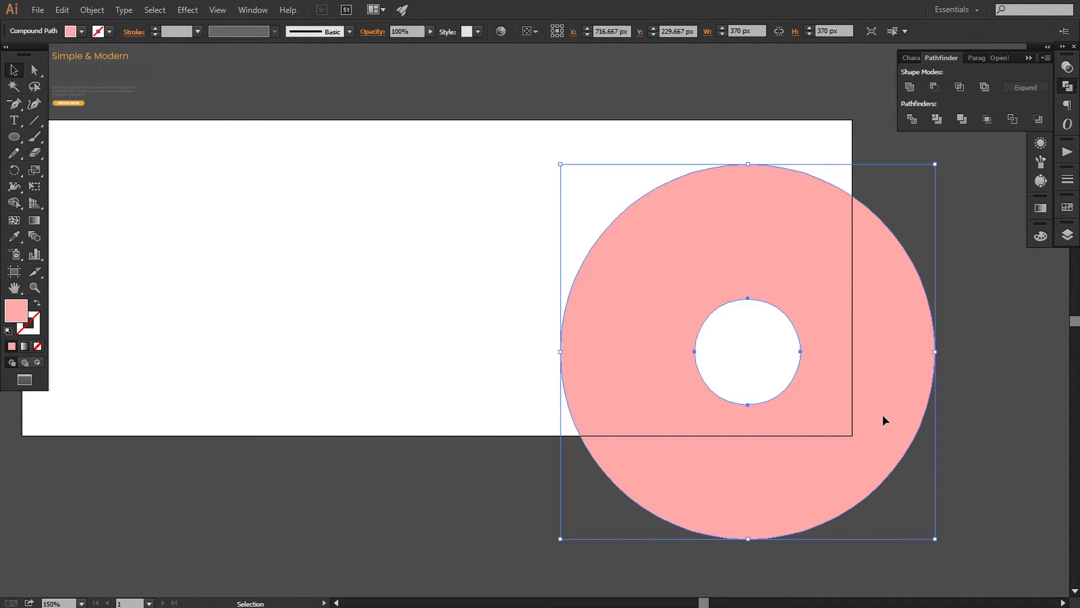
Enlarge the pink ring to about 524 px and position it so it overhangs the artboard's right and lower edges.
{"action": "key", "text": "ctrl+minus"}
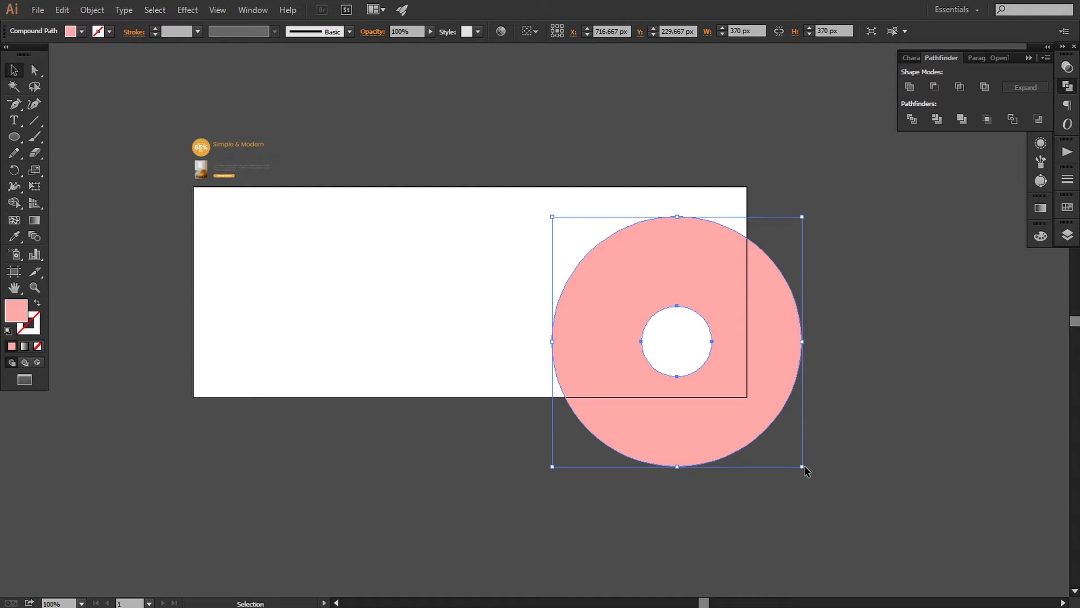
{"action": "left_click_drag", "start_coordinate": [803, 468], "coordinate": [916, 543]}
{"action": "left_click_drag", "start_coordinate": [752, 439], "coordinate": [773, 429]}
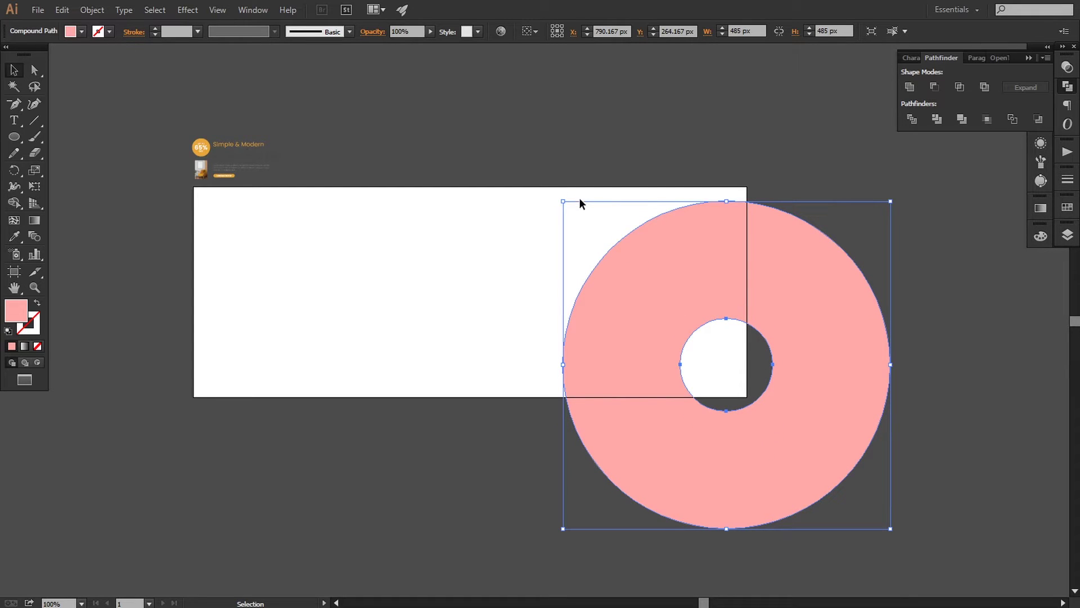
{"action": "left_click_drag", "start_coordinate": [563, 200], "coordinate": [507, 180]}
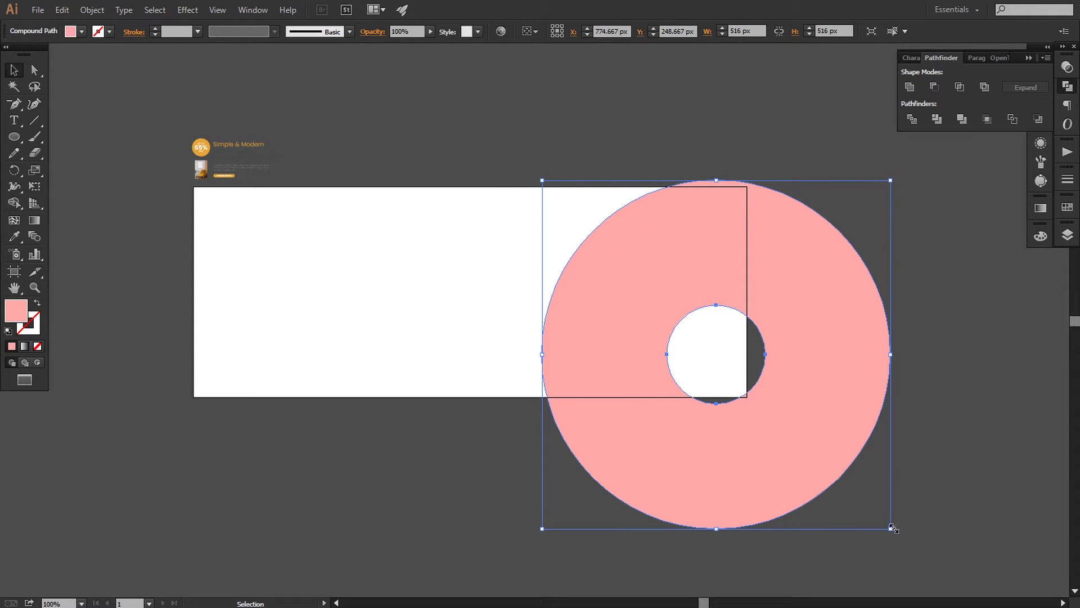
{"action": "left_click_drag", "start_coordinate": [891, 529], "coordinate": [900, 539]}
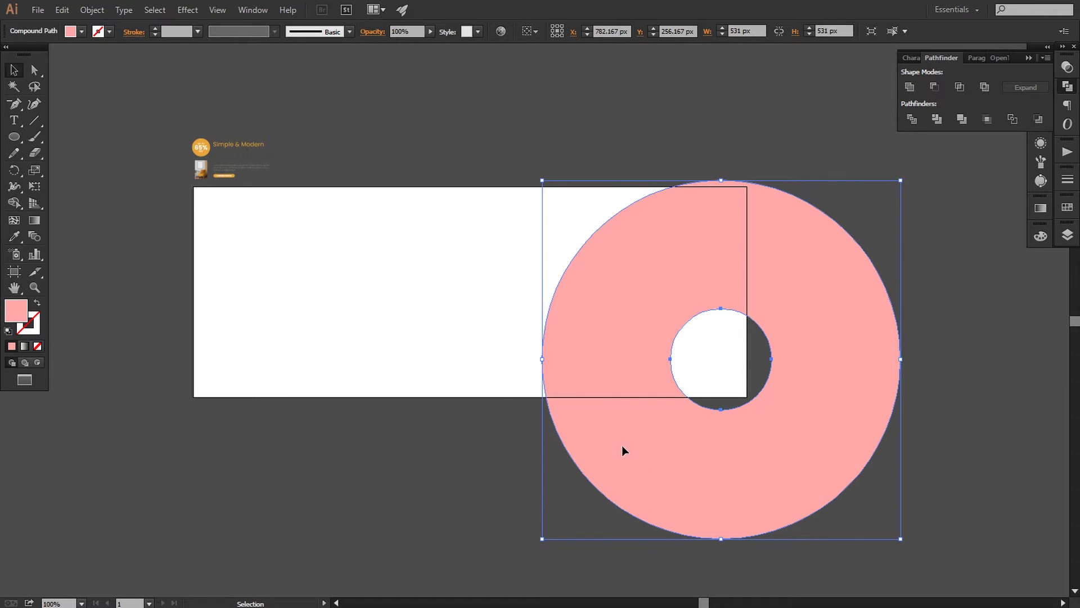
{"action": "mouse_move", "coordinate": [542, 180]}
{"action": "left_mouse_down"}
{"action": "mouse_move", "coordinate": [532, 179]}
{"action": "mouse_move", "coordinate": [542, 181]}
{"action": "left_mouse_up"}
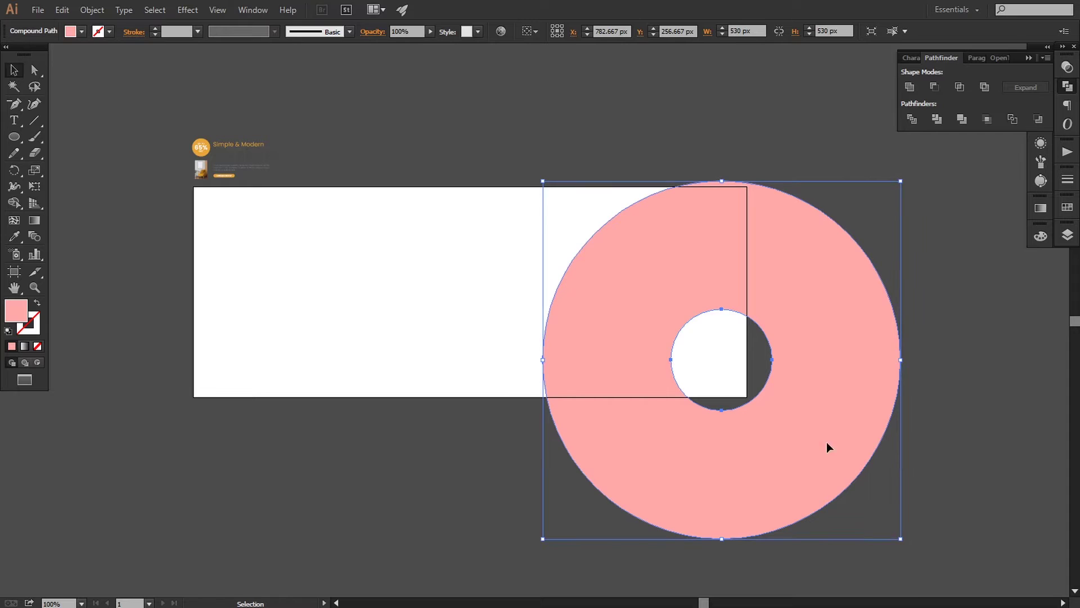
{"action": "left_click_drag", "start_coordinate": [900, 539], "coordinate": [899, 549]}
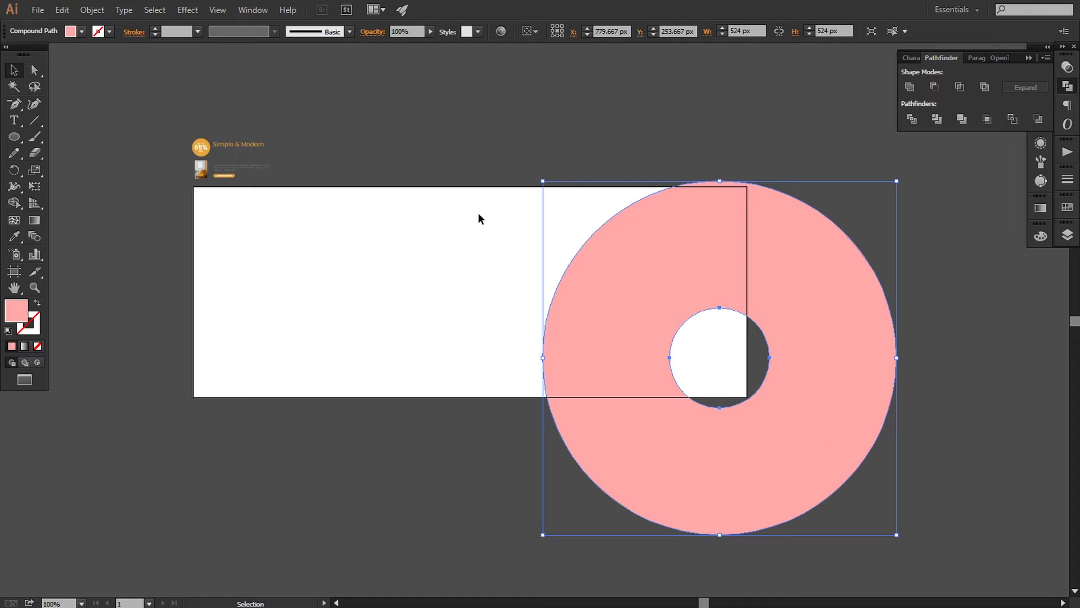
{"action": "left_click", "coordinate": [477, 137]}
{"action": "scroll", "coordinate": [642, 323], "scroll_direction": "right", "scroll_amount": 3}
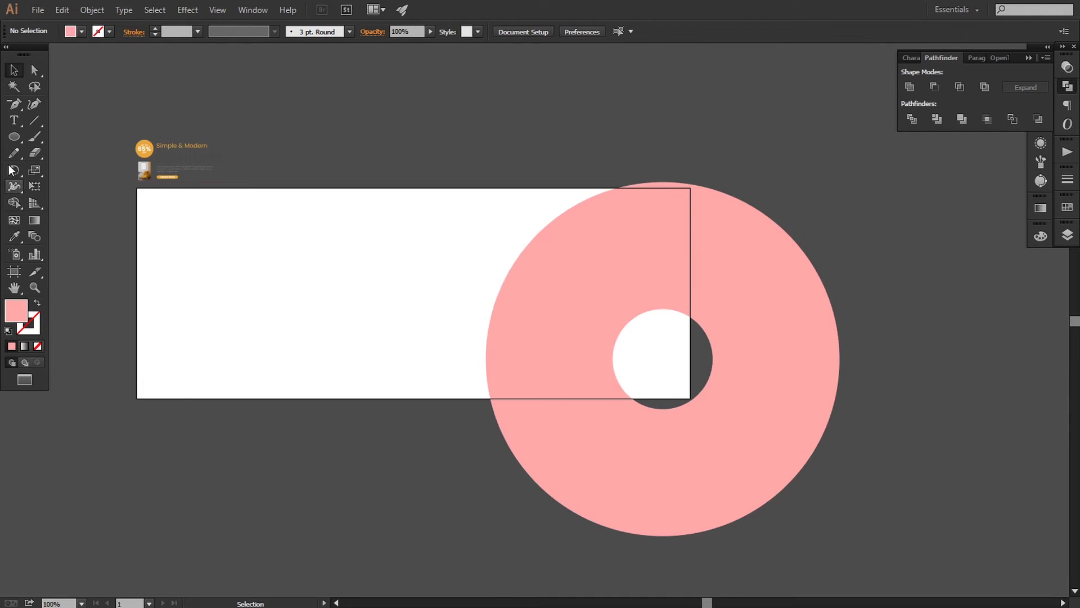
Draw a pink circle about 132 px in diameter and move it inside the ring's hole.
{"action": "left_click", "coordinate": [14, 136]}
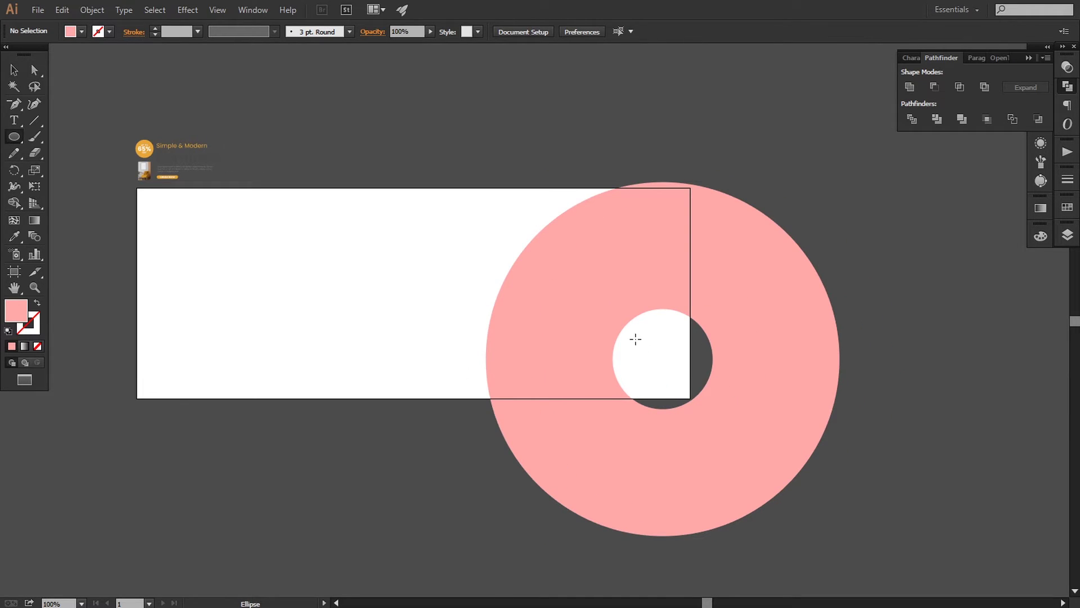
{"action": "left_click_drag", "start_coordinate": [635, 339], "coordinate": [724, 428]}
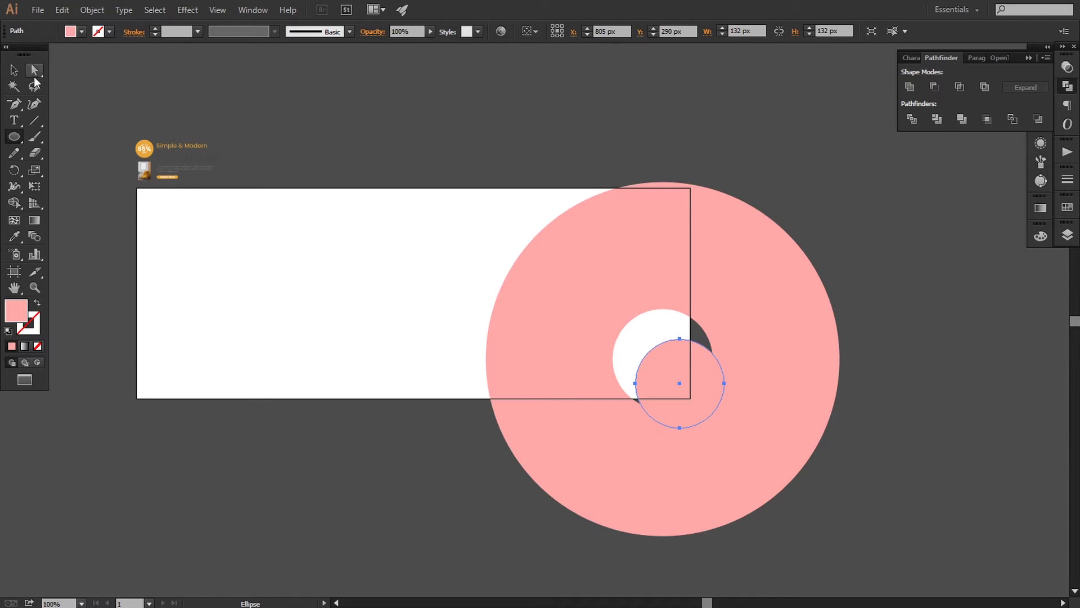
{"action": "left_click", "coordinate": [14, 69]}
{"action": "left_click_drag", "start_coordinate": [677, 392], "coordinate": [649, 366]}
Centre the small circle on the ring horizontally and vertically, and shrink it to about 88 px.
{"action": "left_click", "coordinate": [755, 363], "text": "shift"}
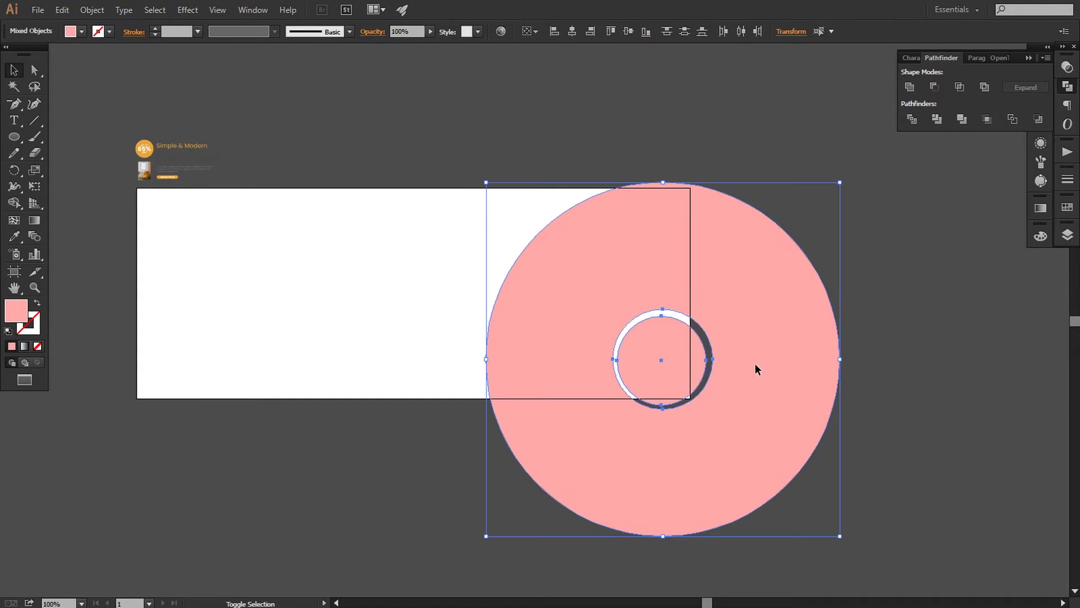
{"action": "left_click", "coordinate": [574, 32]}
{"action": "left_click", "coordinate": [629, 31]}
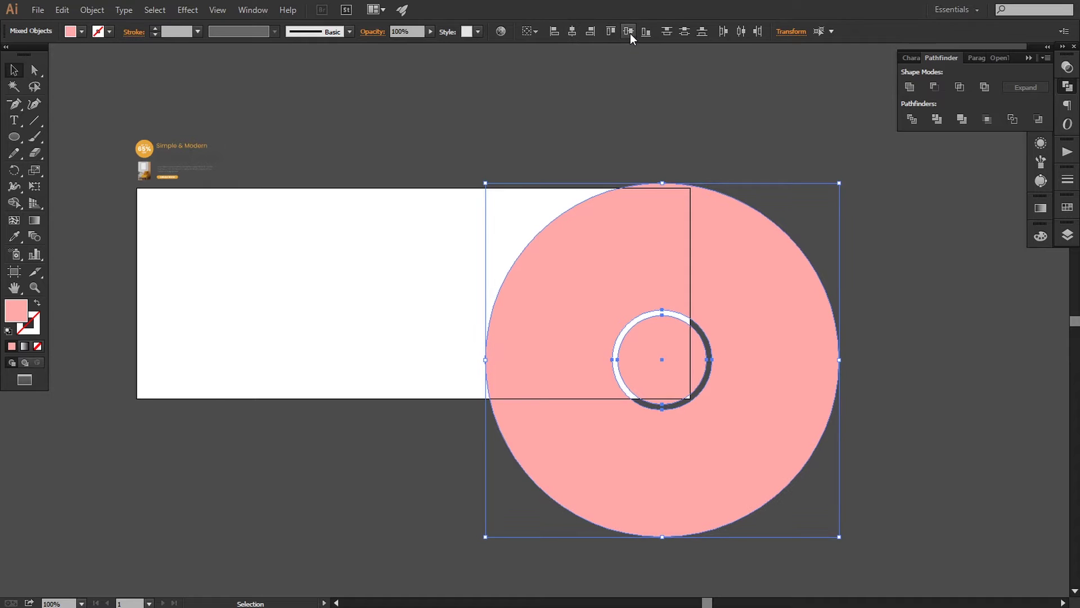
{"action": "key", "text": "ctrl+shift+a"}
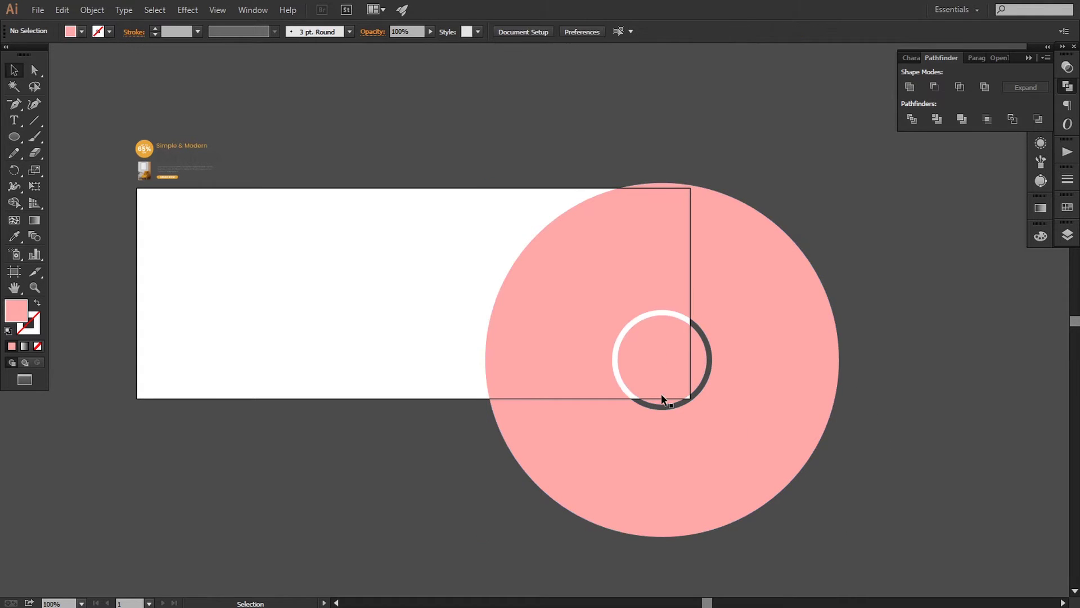
{"action": "left_click", "coordinate": [698, 351]}
{"action": "left_click_drag", "start_coordinate": [709, 316], "coordinate": [692, 332]}
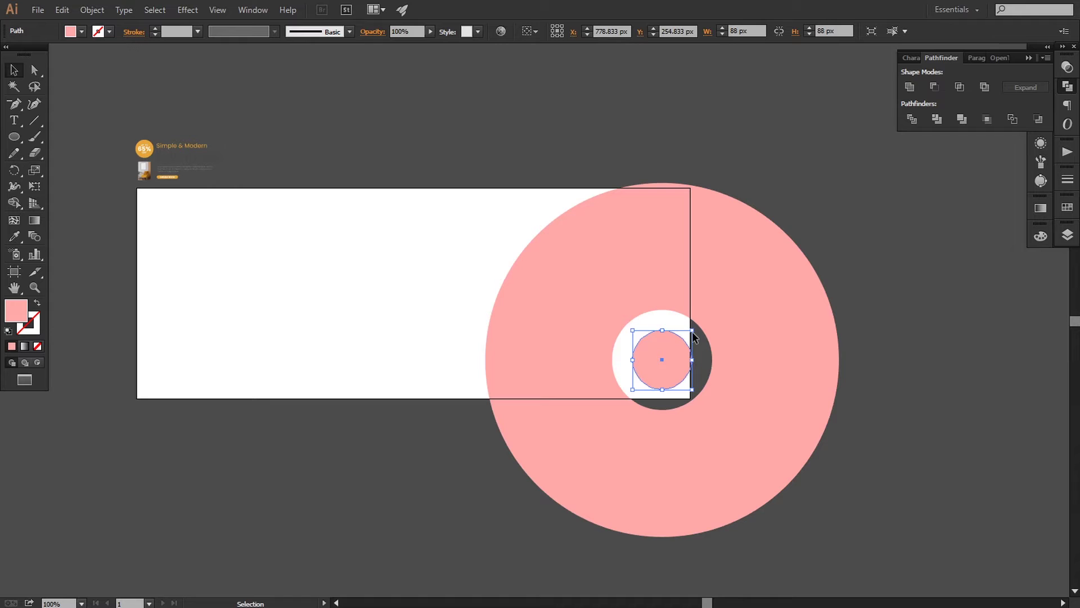
Enlarge the ring and centre circle together and nudge them down over the artboard's lower-right corner.
{"action": "left_click", "coordinate": [708, 407], "text": "shift"}
{"action": "left_click_drag", "start_coordinate": [687, 373], "coordinate": [692, 387]}
{"action": "left_click_drag", "start_coordinate": [499, 200], "coordinate": [485, 186]}
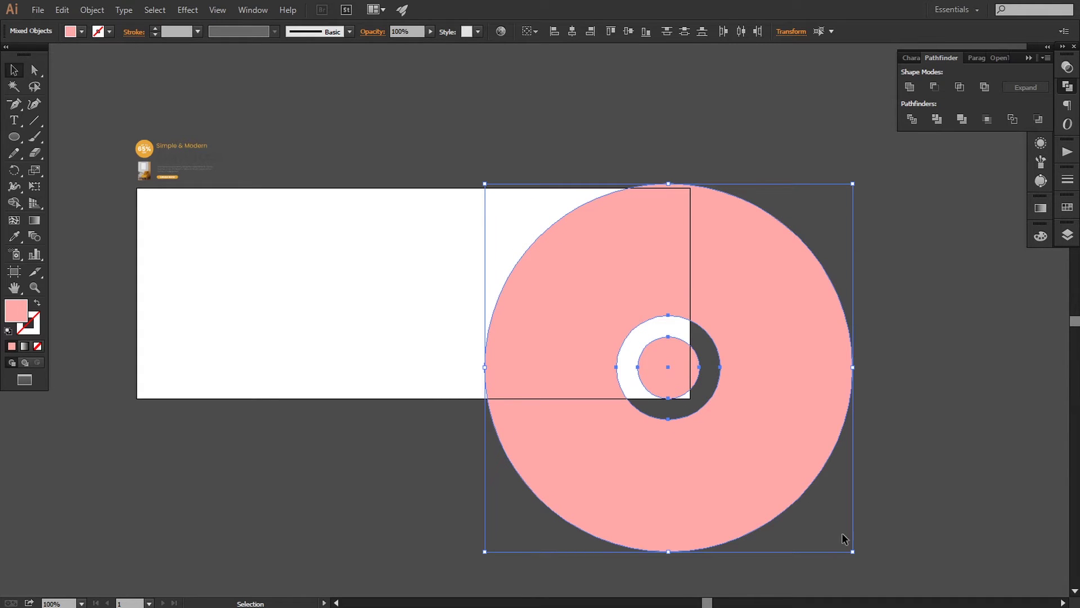
{"action": "left_click_drag", "start_coordinate": [853, 553], "coordinate": [864, 562]}
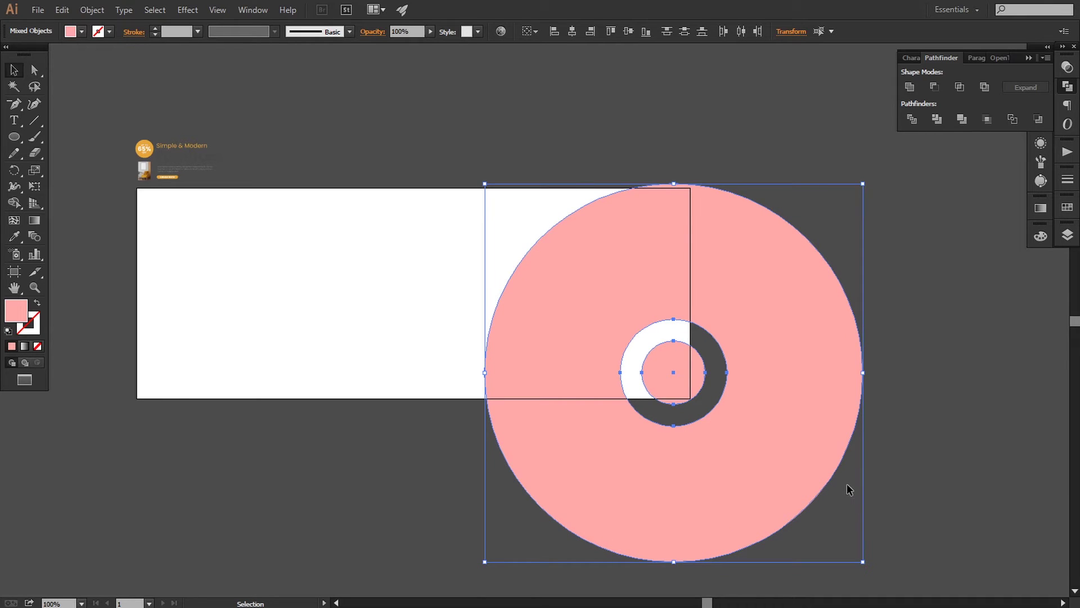
{"action": "key", "text": "Down"}
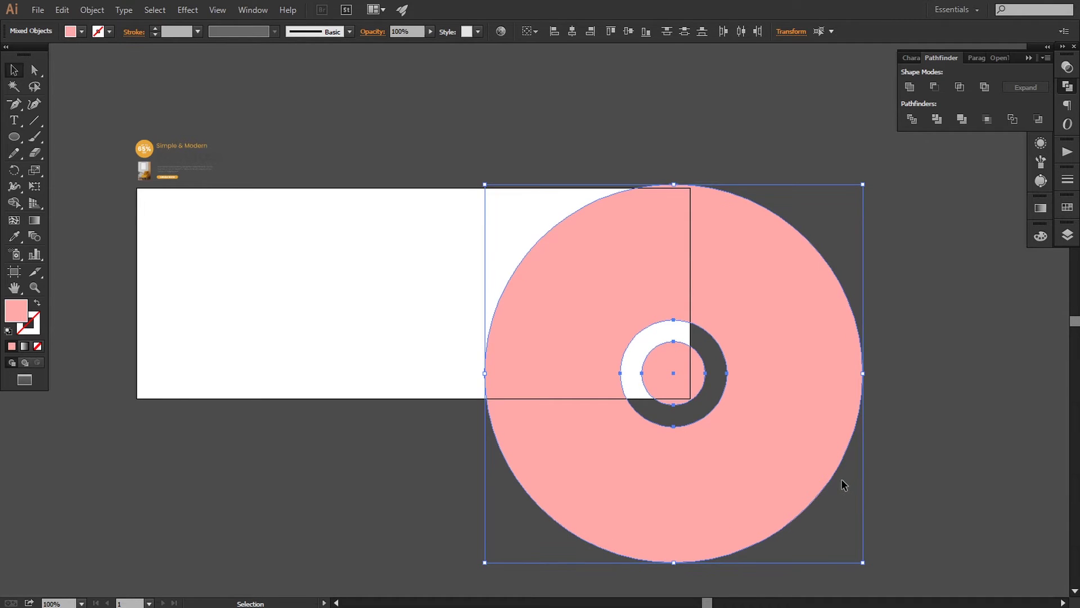
{"action": "key", "text": "Down"}
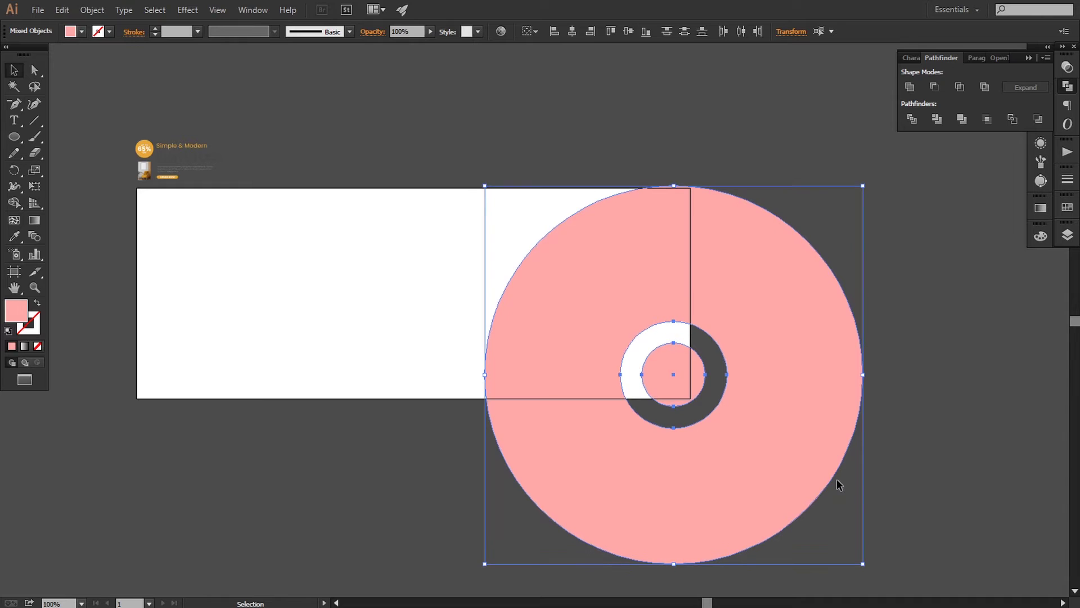
{"action": "left_click", "coordinate": [896, 443]}
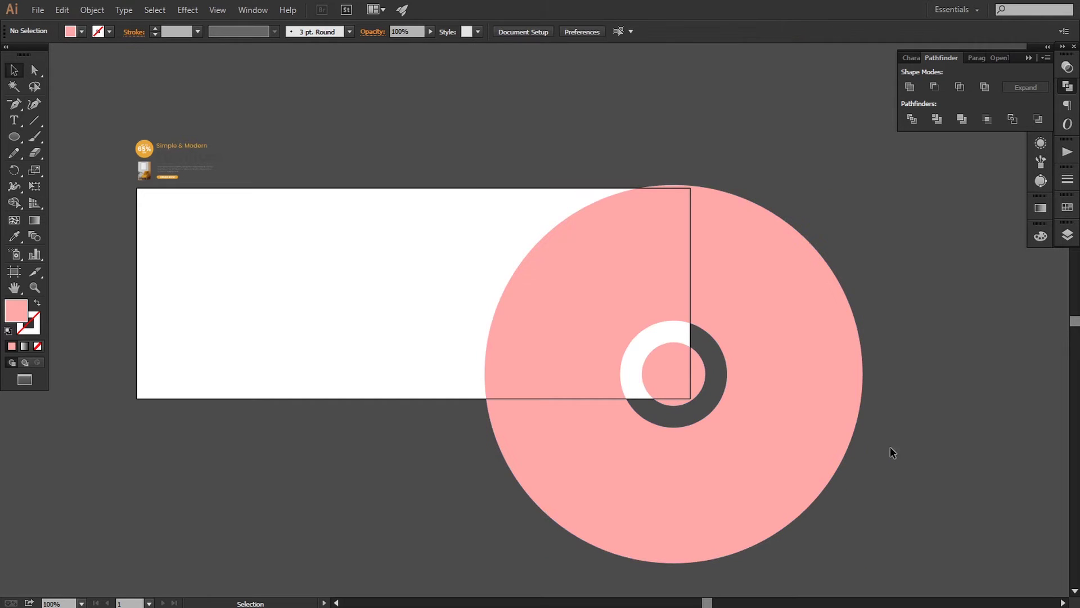
Place a copy of the centre circle, enlarged to about 338 px, over the artboard's upper edge behind the ring.
{"action": "left_click_drag", "start_coordinate": [673, 395], "coordinate": [753, 310]}
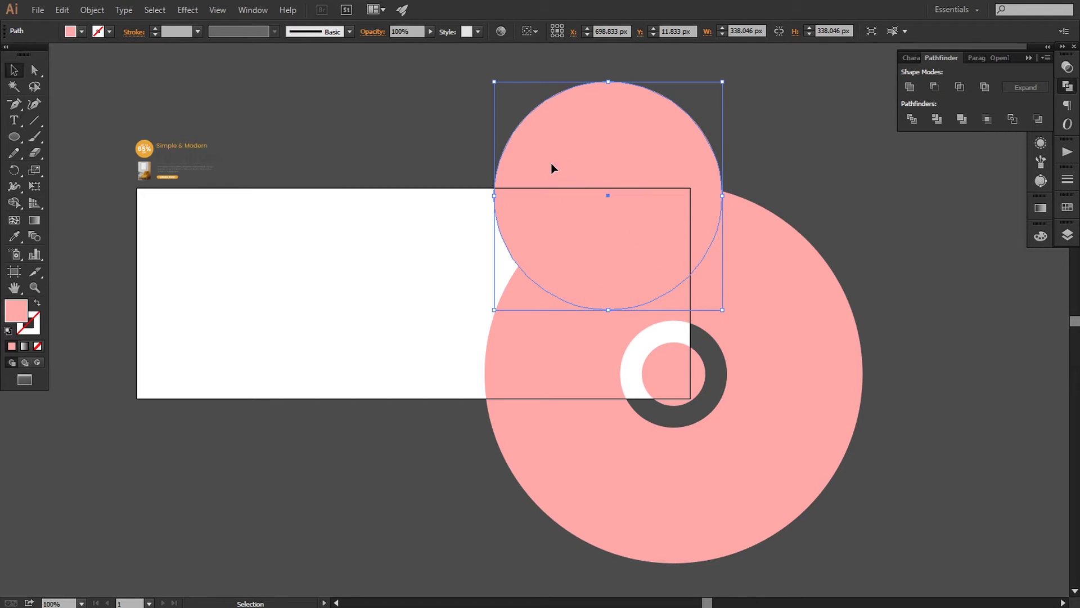
{"action": "left_click_drag", "start_coordinate": [551, 163], "coordinate": [554, 161]}
{"action": "right_click", "coordinate": [611, 236]}
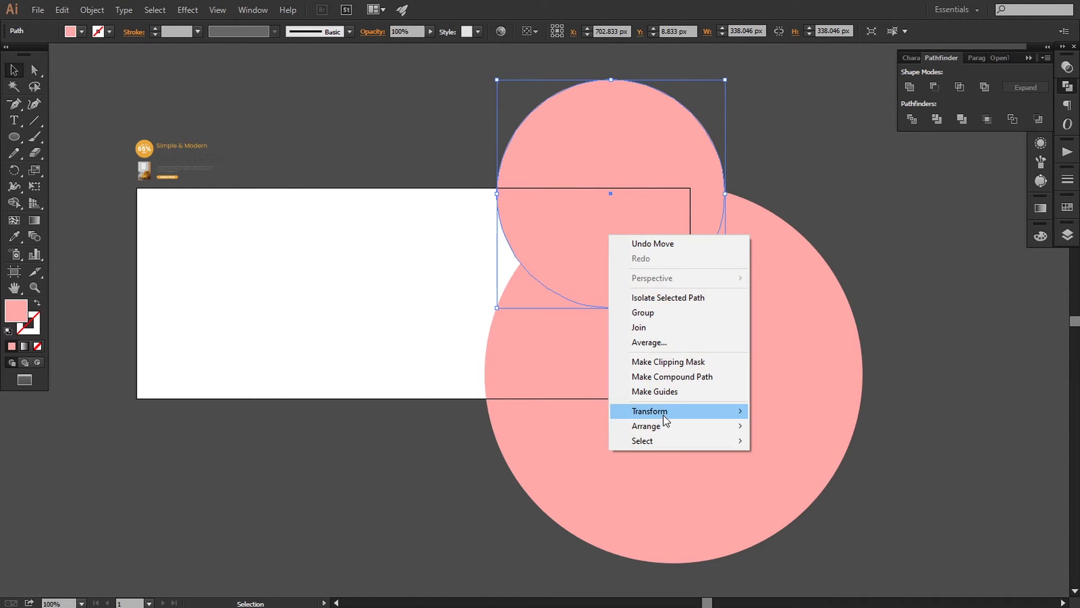
{"action": "mouse_move", "coordinate": [723, 430]}
{"action": "left_click", "coordinate": [803, 470]}
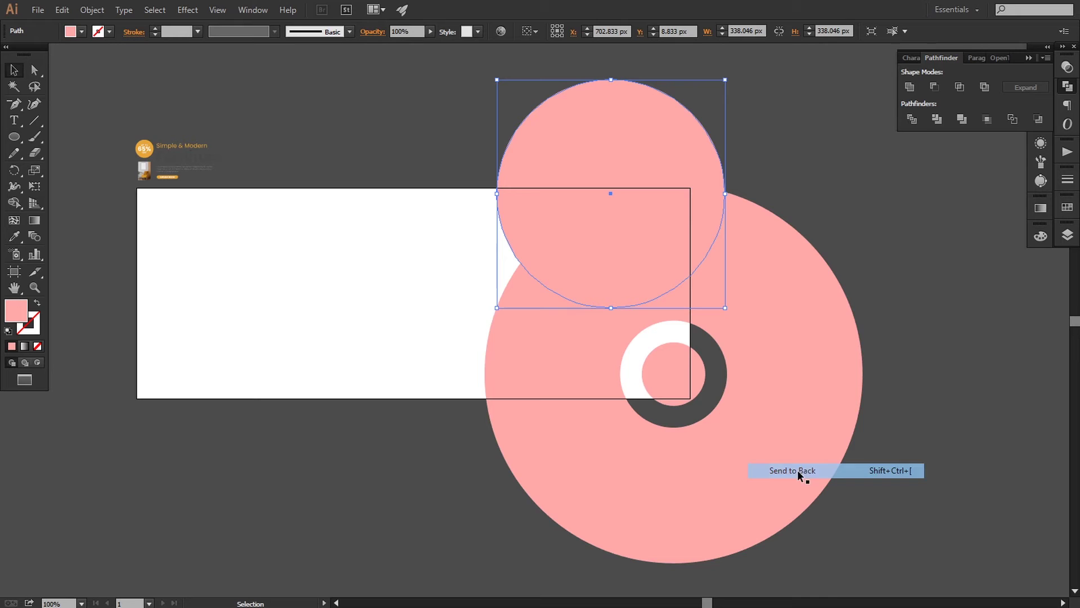
{"action": "left_click", "coordinate": [465, 486]}
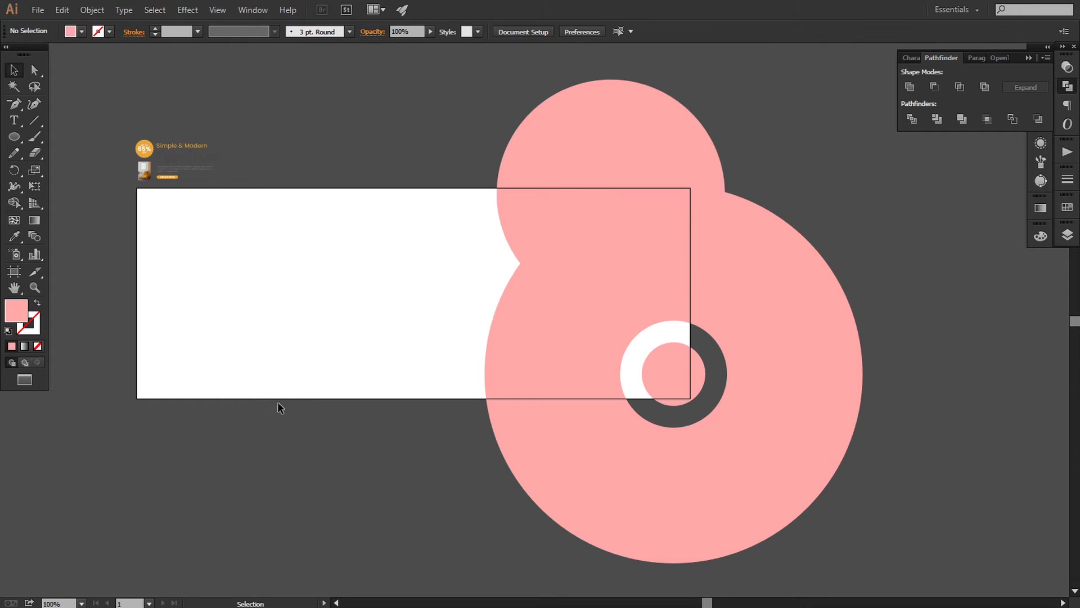
Recolour the 338 px circle with the orange sampled from the 65% discount badge using the Eyedropper.
{"action": "left_click", "coordinate": [535, 157]}
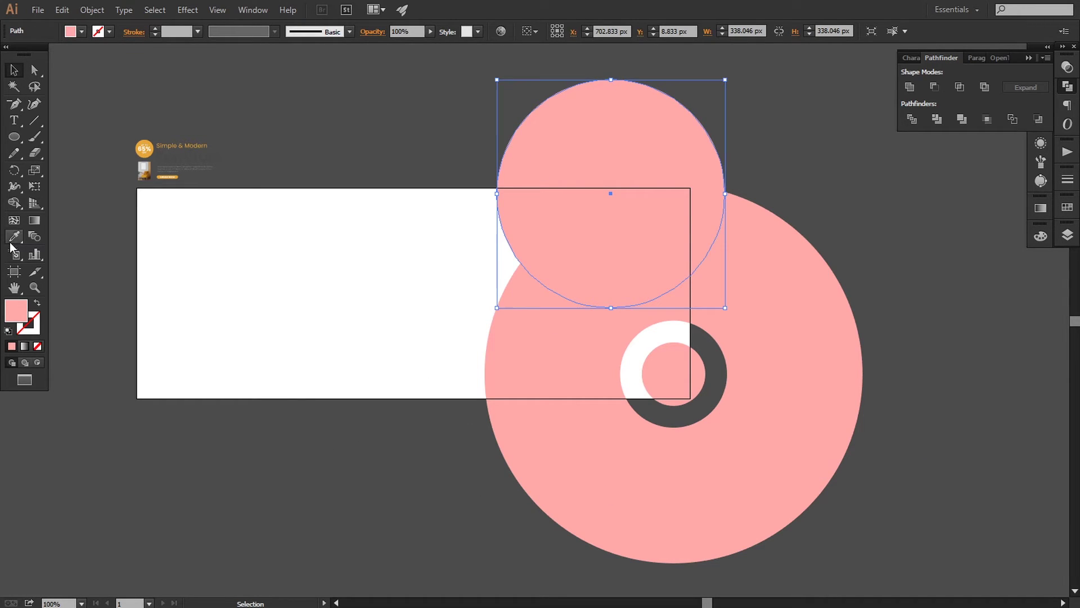
{"action": "left_click", "coordinate": [14, 237]}
{"action": "left_click", "coordinate": [143, 140]}
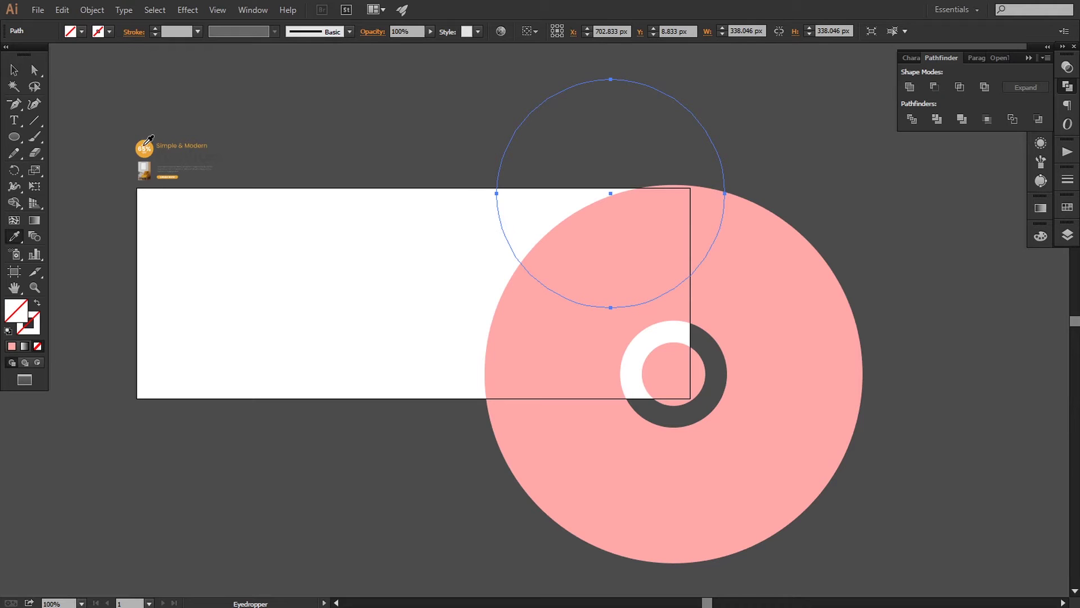
{"action": "left_click", "coordinate": [145, 141]}
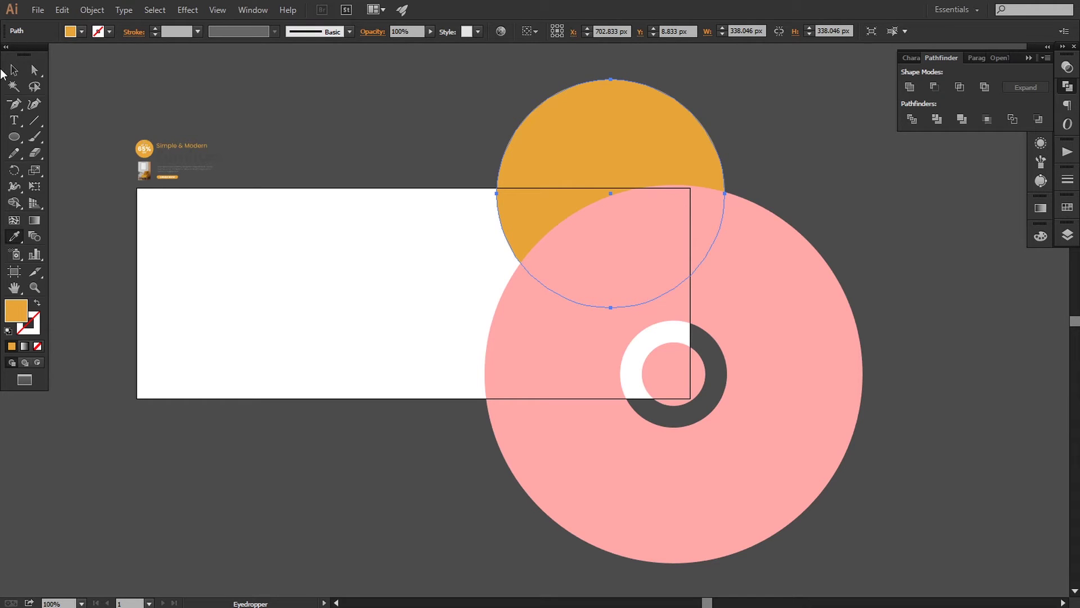
Place the living-room armchair photo, enlarged to about 300 × 450 px, behind the pink ring at the artboard's right end.
{"action": "key", "text": "v"}
{"action": "left_click", "coordinate": [117, 114]}
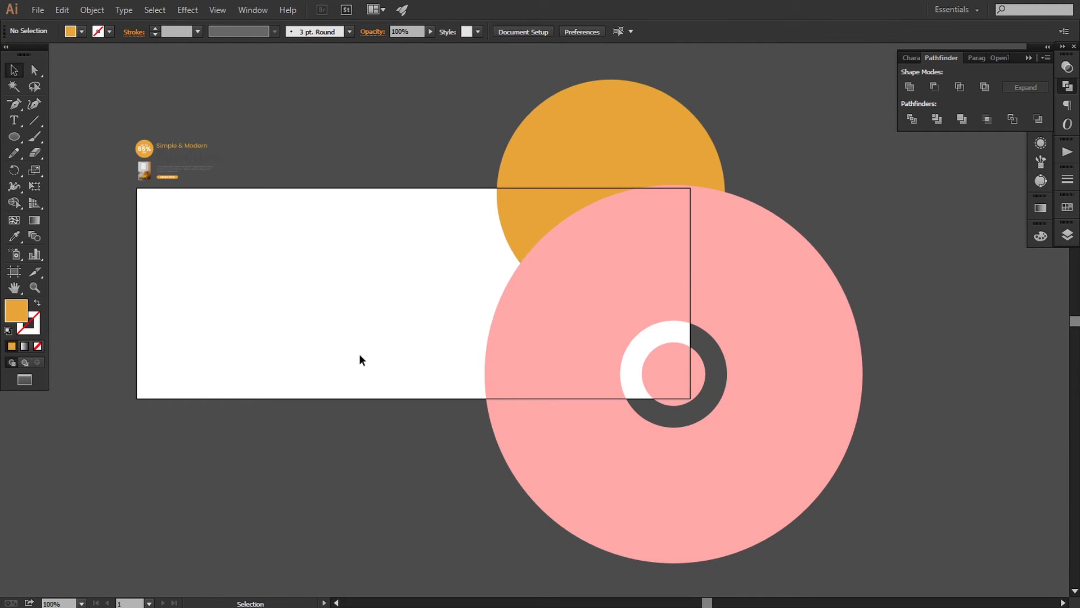
{"action": "left_click_drag", "start_coordinate": [145, 174], "coordinate": [699, 483]}
Clip the armchair photo to the pink ring's shape with a clipping mask.
{"action": "left_click", "coordinate": [742, 321], "text": "shift"}
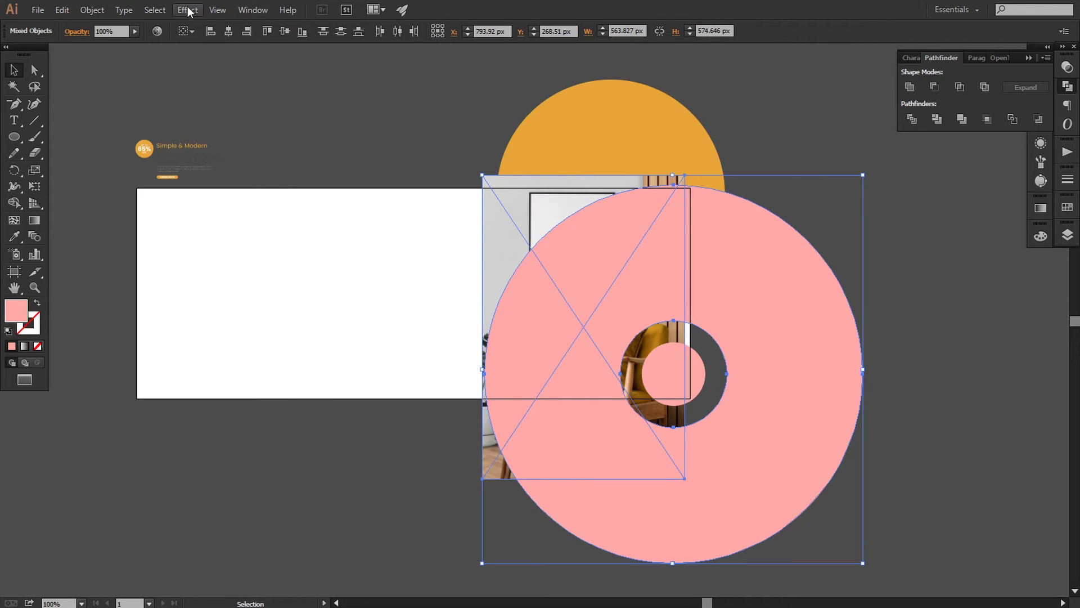
{"action": "left_click", "coordinate": [92, 10]}
{"action": "mouse_move", "coordinate": [172, 436]}
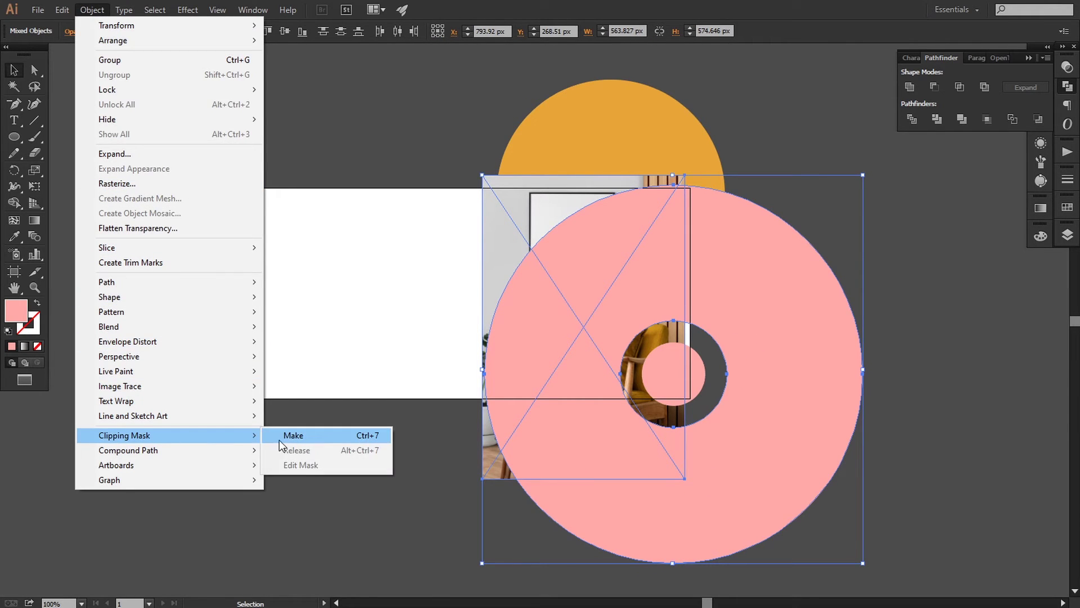
{"action": "left_click", "coordinate": [361, 437]}
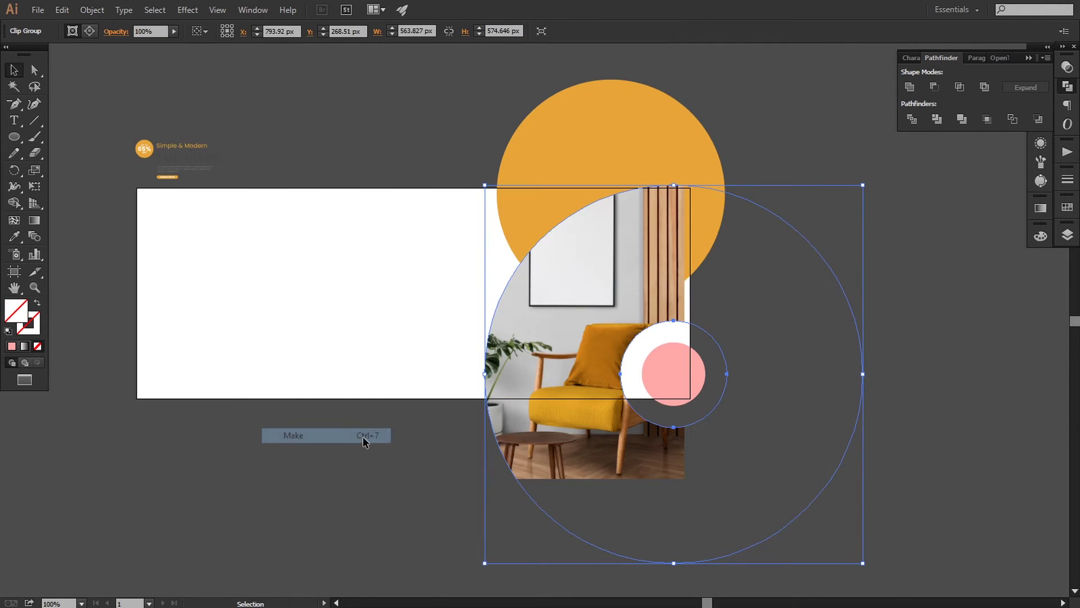
Target the linked photo inside the clip group, enlarge it to about 382 × 573 px and move it up within the mask.
{"action": "left_click", "coordinate": [1067, 235]}
{"action": "left_click", "coordinate": [923, 244]}
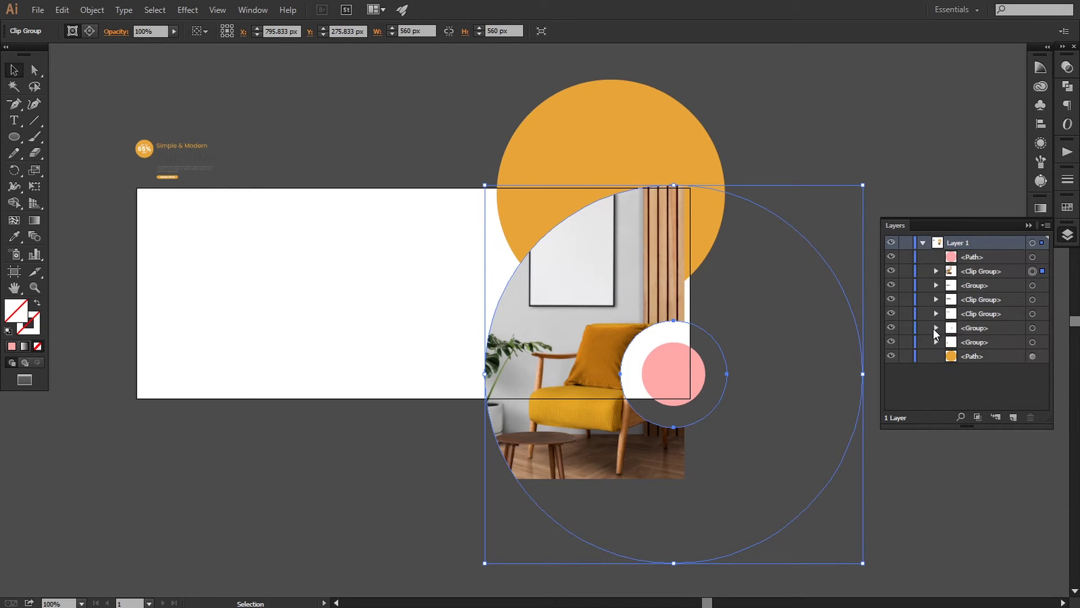
{"action": "left_click", "coordinate": [935, 271]}
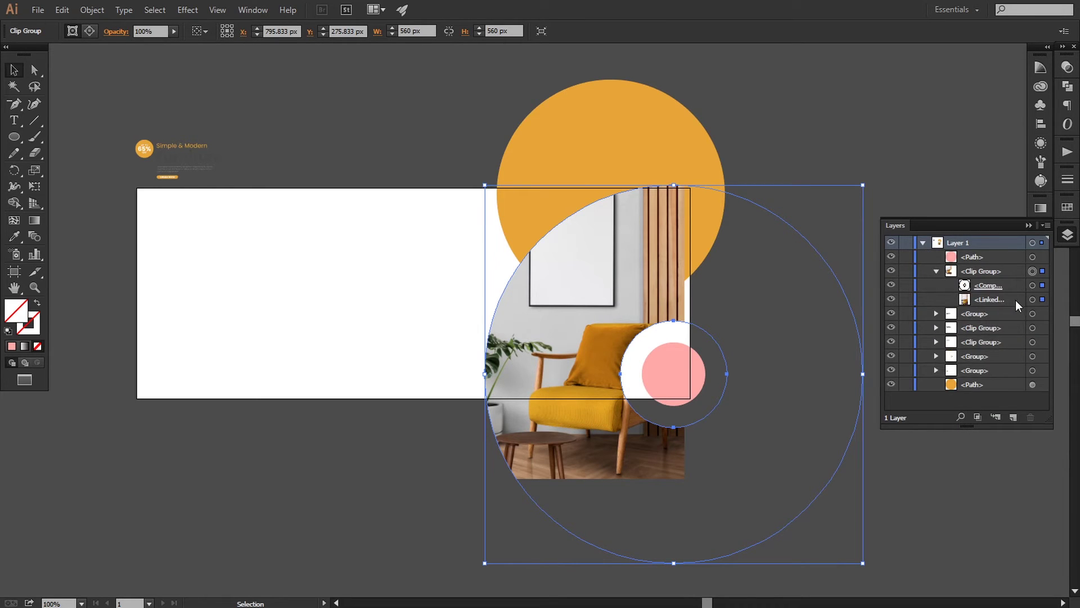
{"action": "left_click", "coordinate": [1032, 300]}
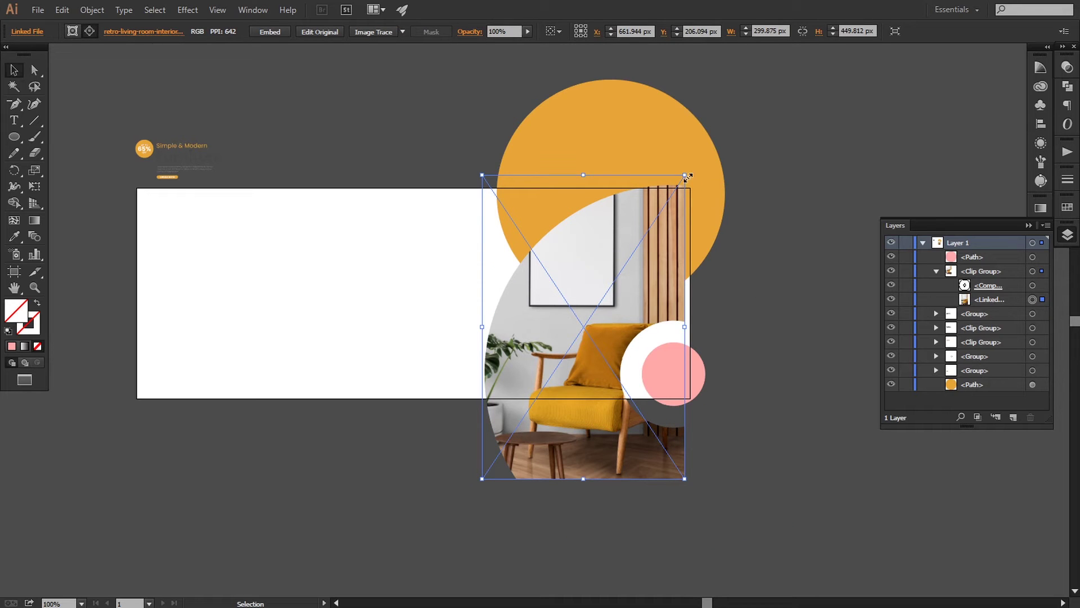
{"action": "left_click_drag", "start_coordinate": [686, 178], "coordinate": [713, 133]}
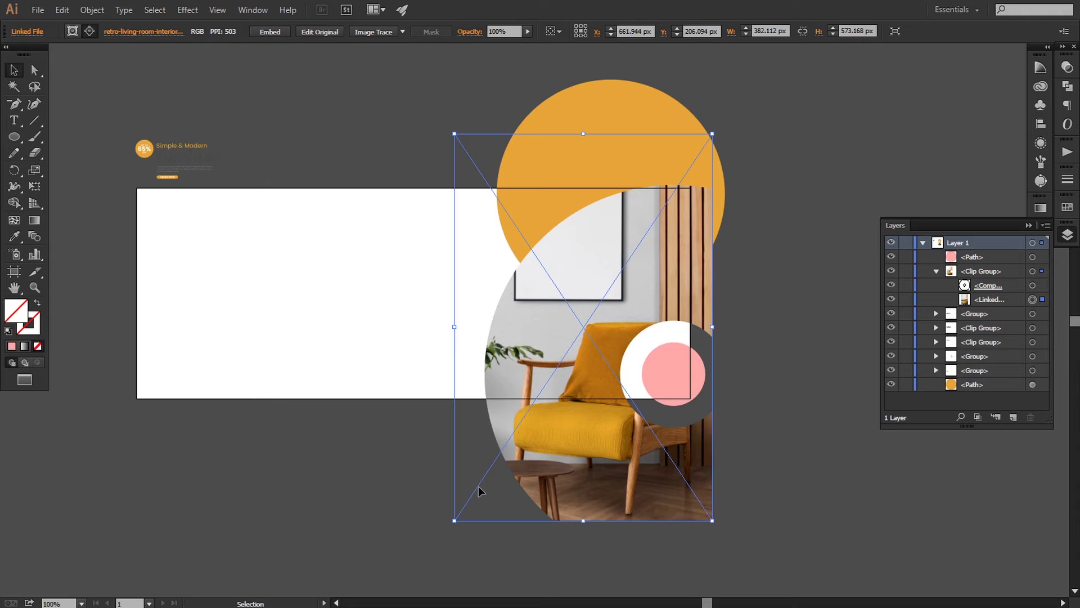
{"action": "left_click_drag", "start_coordinate": [479, 486], "coordinate": [485, 386]}
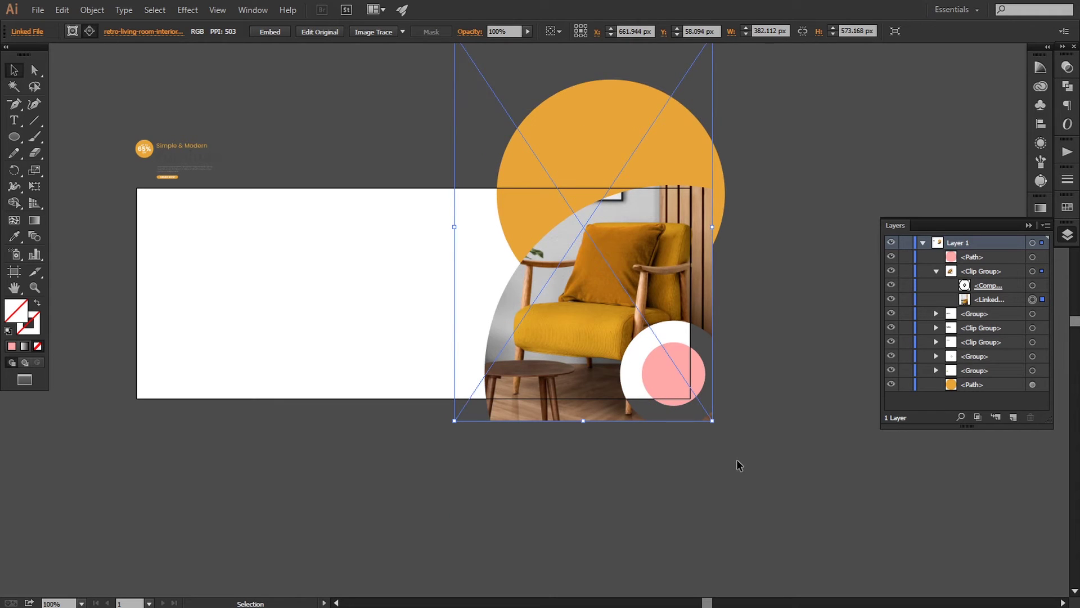
Nudge the photo left and up inside the ring mask to about X 645 px, Y 43 px.
{"action": "key", "text": "Left"}
{"action": "key", "text": "Left"}
{"action": "key", "text": "Left"}
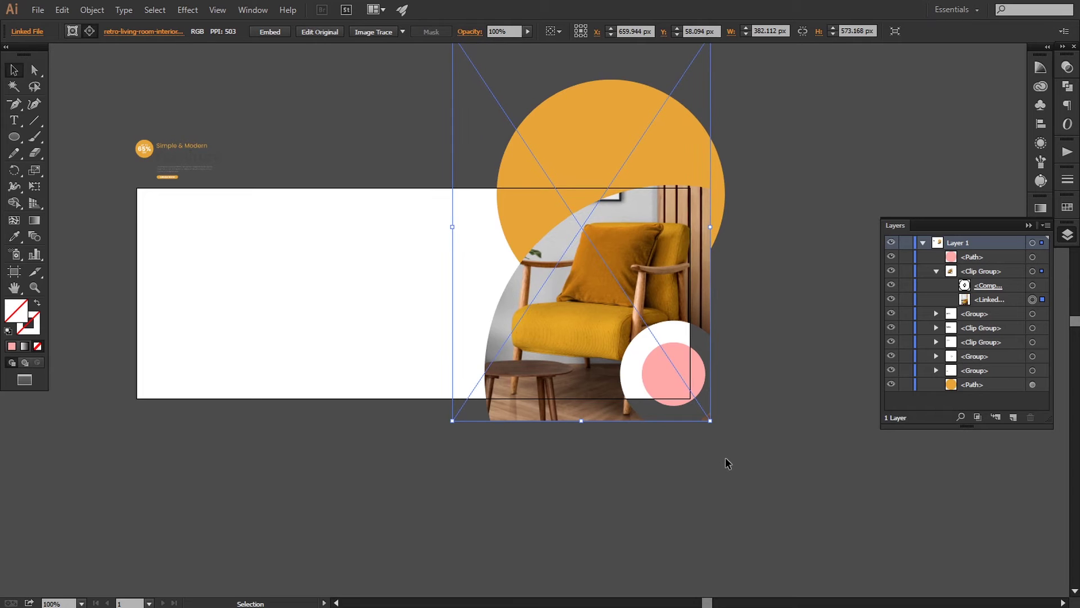
{"action": "key", "text": "Left"}
{"action": "key", "text": "Left"}
{"action": "key", "text": "Left"}
{"action": "key", "text": "Left"}
{"action": "key", "text": "Left"}
{"action": "key", "text": "Left"}
{"action": "key", "text": "Left"}
{"action": "key", "text": "Left"}
{"action": "key", "text": "Left"}
{"action": "key", "text": "Left"}
{"action": "key", "text": "Left"}
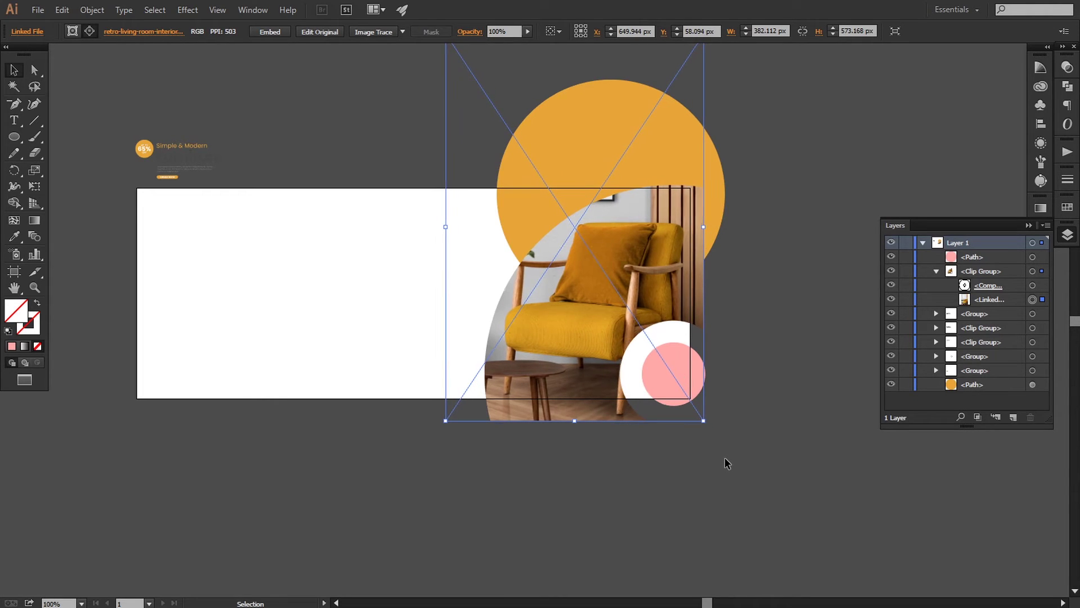
{"action": "key", "text": "Left"}
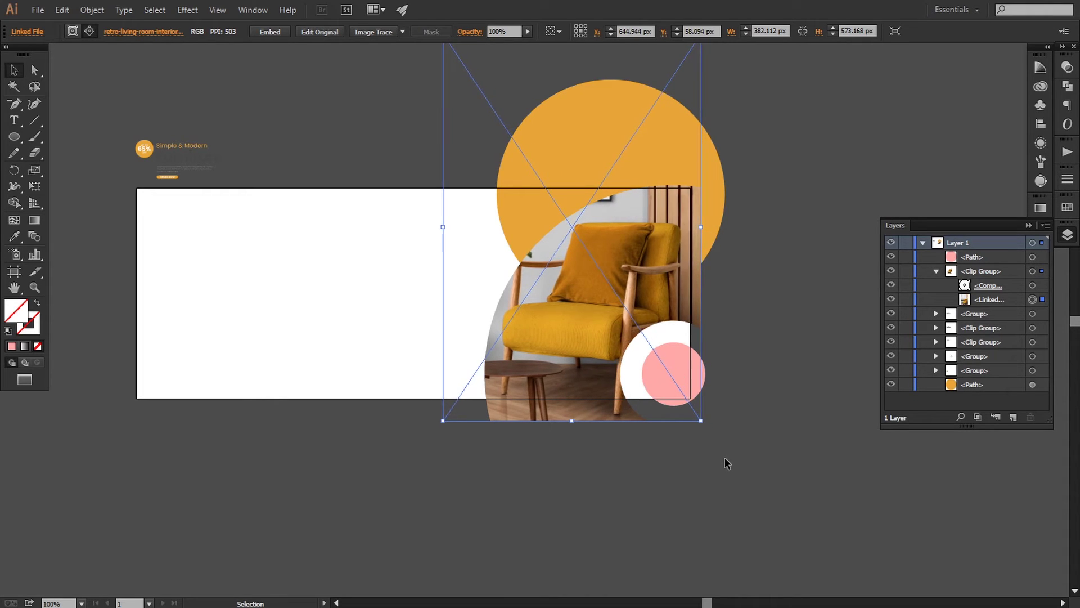
{"action": "key", "text": "Up"}
{"action": "key", "text": "Left"}
{"action": "key", "text": "Up"}
{"action": "key", "text": "Up"}
{"action": "key", "text": "Up"}
{"action": "key", "text": "Up"}
{"action": "key", "text": "Up"}
{"action": "key", "text": "Up"}
{"action": "key", "text": "Up"}
{"action": "key", "text": "Up"}
{"action": "key", "text": "Up"}
{"action": "key", "text": "Up"}
{"action": "key", "text": "Up"}
{"action": "key", "text": "Up"}
{"action": "key", "text": "Up"}
{"action": "key", "text": "Up"}
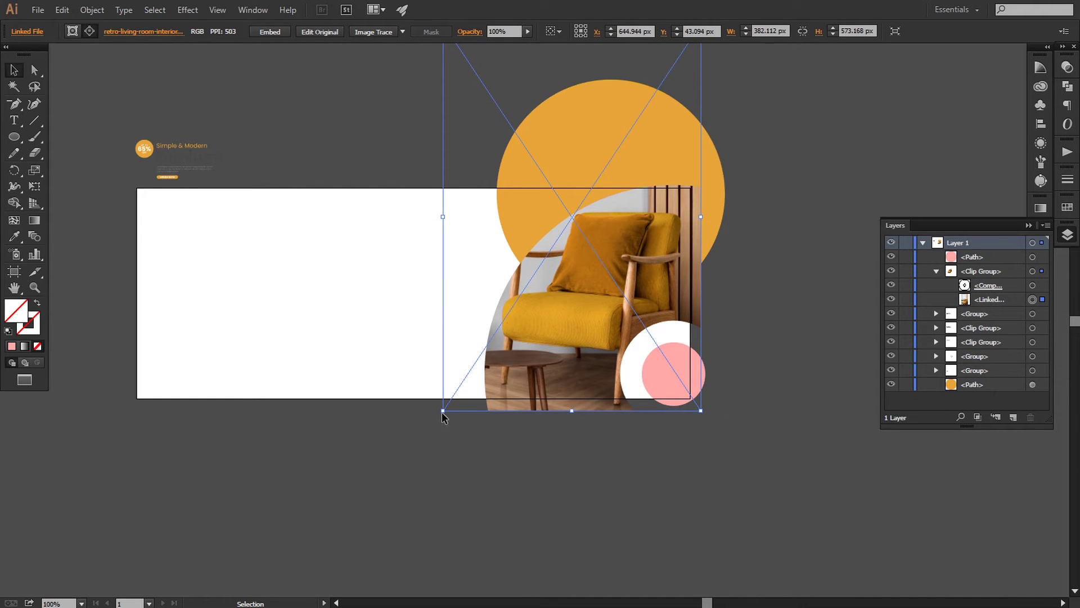
Shrink the masked photo to 363 × 544.5 px and nudge it down to Y 45.75 px.
{"action": "left_click_drag", "start_coordinate": [444, 412], "coordinate": [457, 403]}
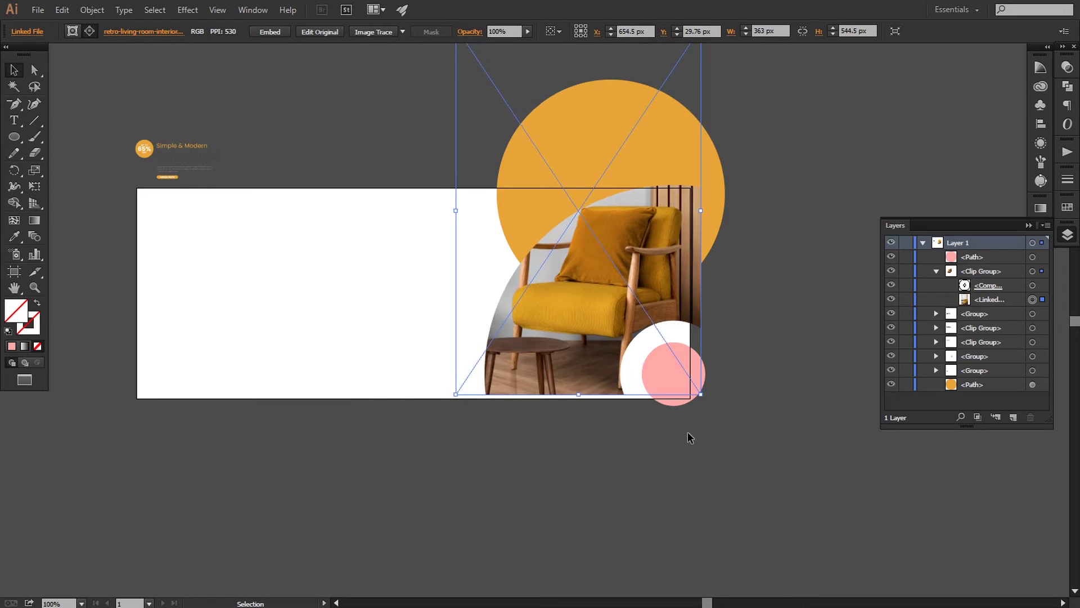
{"action": "key", "text": "Down"}
{"action": "key", "text": "Down"}
{"action": "key", "text": "Down"}
{"action": "key", "text": "Down"}
{"action": "key", "text": "Down"}
{"action": "key", "text": "Down"}
{"action": "key", "text": "Down"}
{"action": "key", "text": "Down"}
{"action": "key", "text": "Down"}
{"action": "key", "text": "Down"}
{"action": "key", "text": "Down"}
{"action": "key", "text": "Down"}
{"action": "key", "text": "Down"}
{"action": "key", "text": "Down"}
{"action": "key", "text": "Down"}
{"action": "key", "text": "Down"}
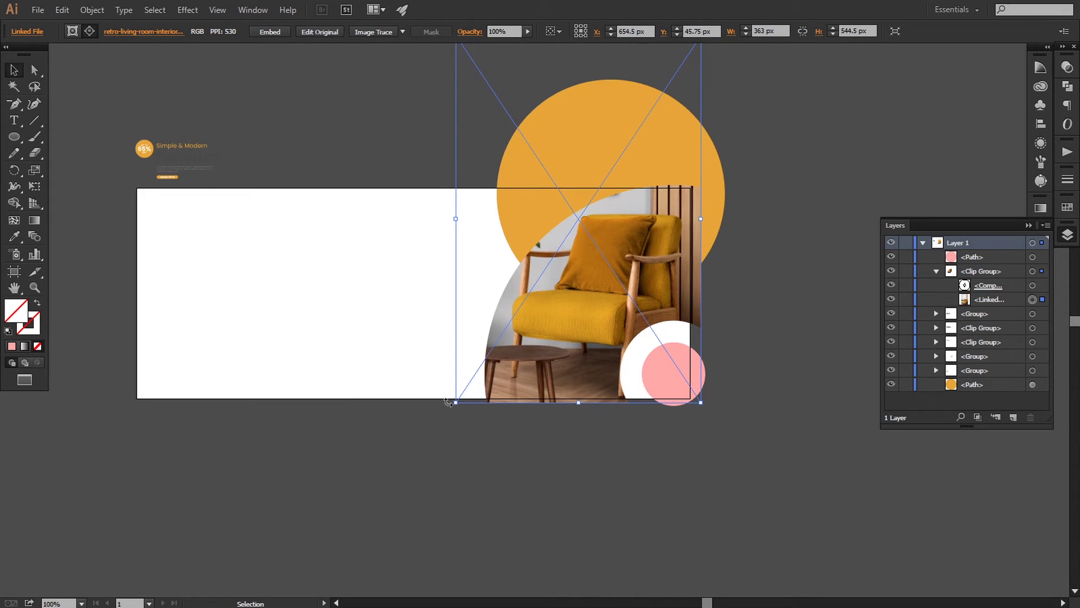
Shrink the masked photo to 347 × 520.5 px and nudge it down until its base meets the artboard's lower edge.
{"action": "left_click_drag", "start_coordinate": [455, 404], "coordinate": [462, 393]}
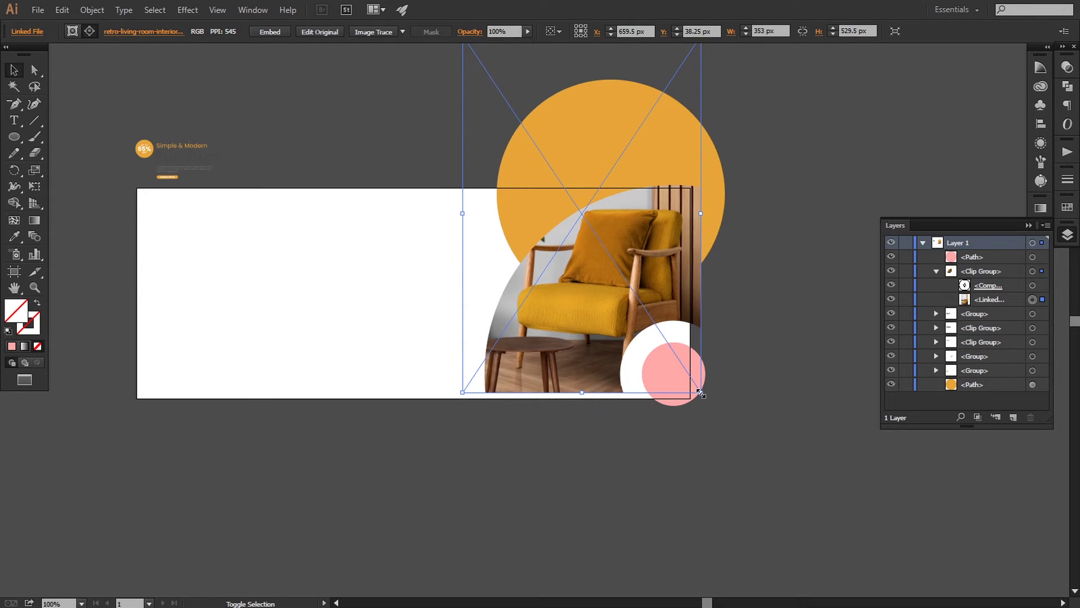
{"action": "left_click_drag", "start_coordinate": [701, 392], "coordinate": [696, 388]}
{"action": "key", "text": "Down"}
{"action": "key", "text": "Down"}
{"action": "key", "text": "Down"}
{"action": "key", "text": "Down"}
{"action": "key", "text": "Down"}
{"action": "key", "text": "Down"}
{"action": "key", "text": "Down"}
{"action": "key", "text": "Down"}
{"action": "key", "text": "Down"}
{"action": "key", "text": "Down"}
{"action": "key", "text": "Down"}
{"action": "key", "text": "Down"}
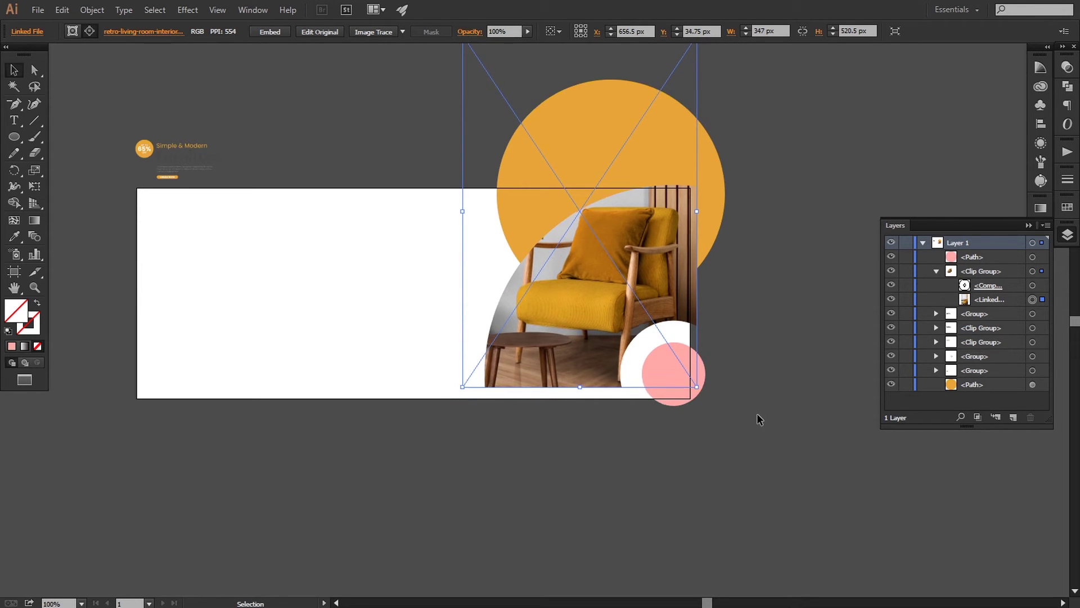
{"action": "key", "text": "Down"}
{"action": "key", "text": "Down"}
{"action": "key", "text": "Down"}
{"action": "key", "text": "Down"}
{"action": "key", "text": "Down"}
{"action": "key", "text": "Down"}
{"action": "key", "text": "Down"}
{"action": "key", "text": "Down"}
{"action": "key", "text": "Down"}
{"action": "key", "text": "Down"}
{"action": "key", "text": "Down"}
{"action": "key", "text": "Down"}
{"action": "key", "text": "Down"}
{"action": "key", "text": "Down"}
{"action": "key", "text": "Down"}
{"action": "key", "text": "Down"}
{"action": "key", "text": "Down"}
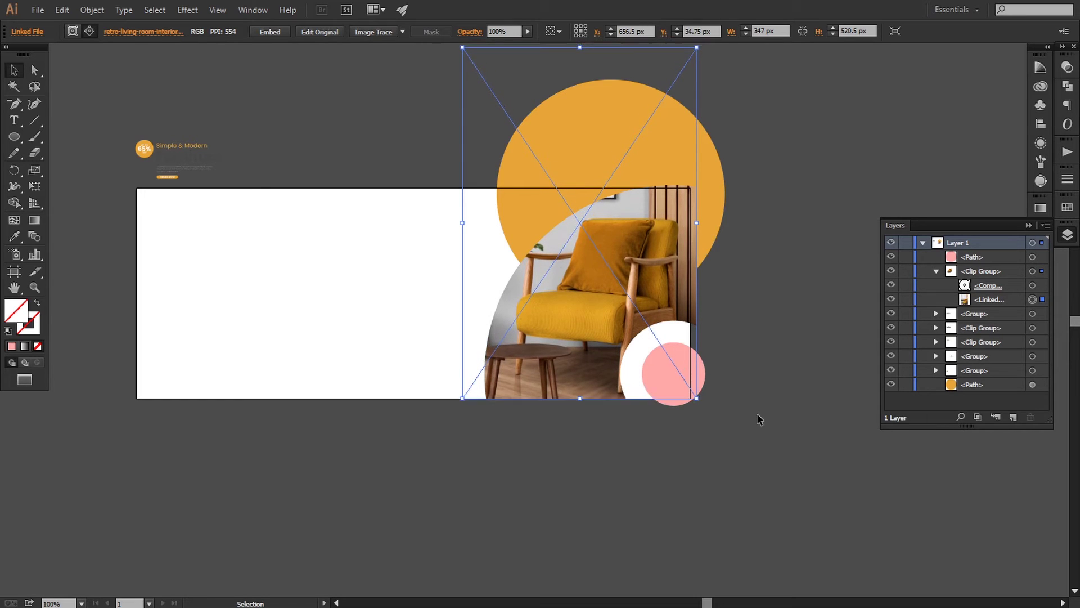
Recolour the small circle at the ring's centre with the orange sampled from the large circle using the Eyedropper.
{"action": "left_click", "coordinate": [672, 409]}
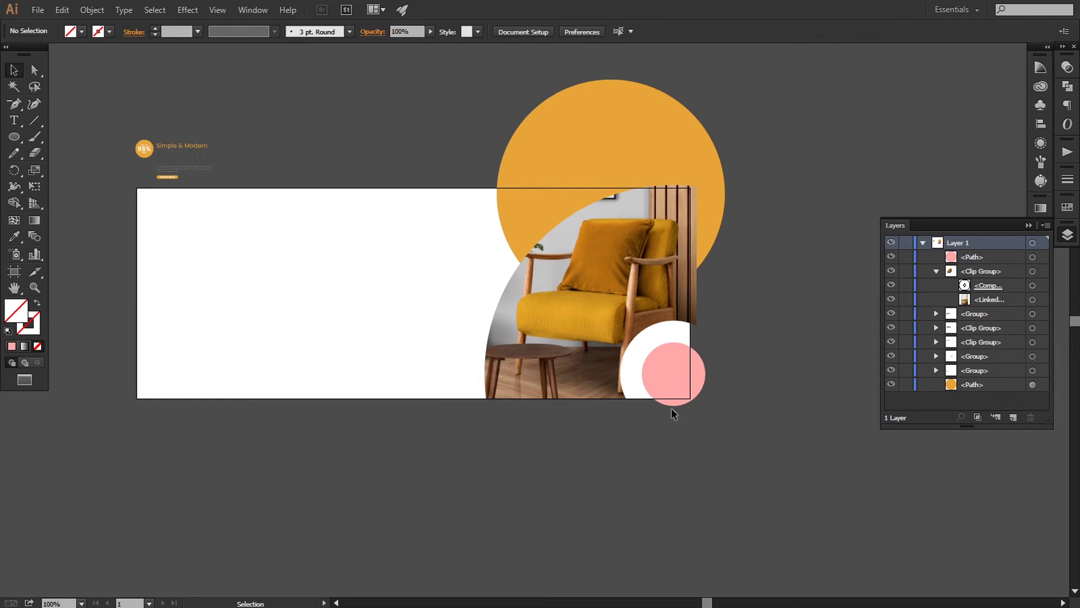
{"action": "left_click", "coordinate": [667, 380]}
{"action": "left_click", "coordinate": [14, 236]}
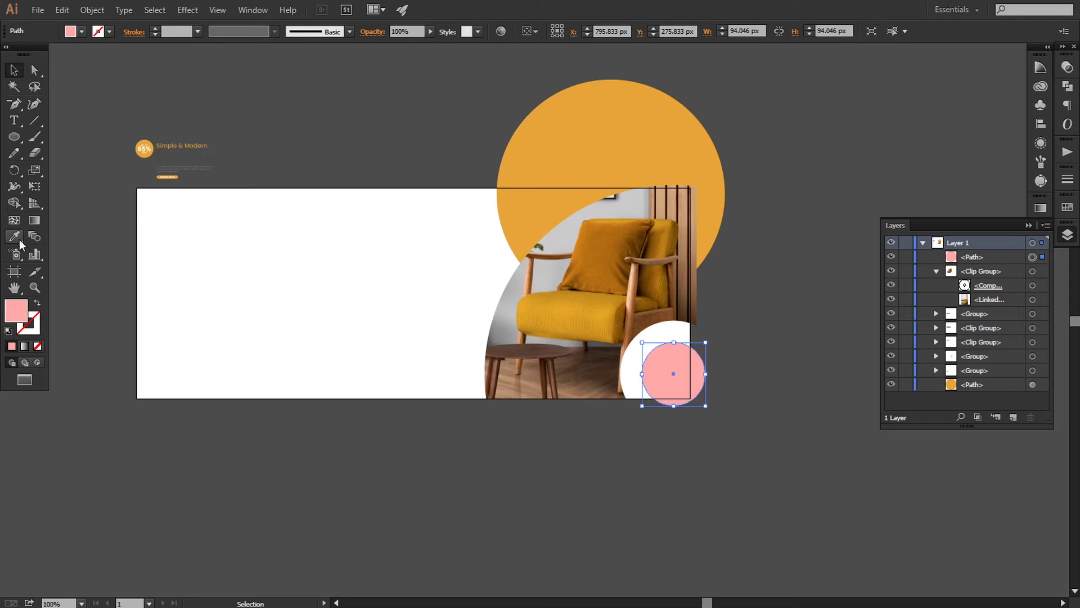
{"action": "left_click", "coordinate": [591, 142]}
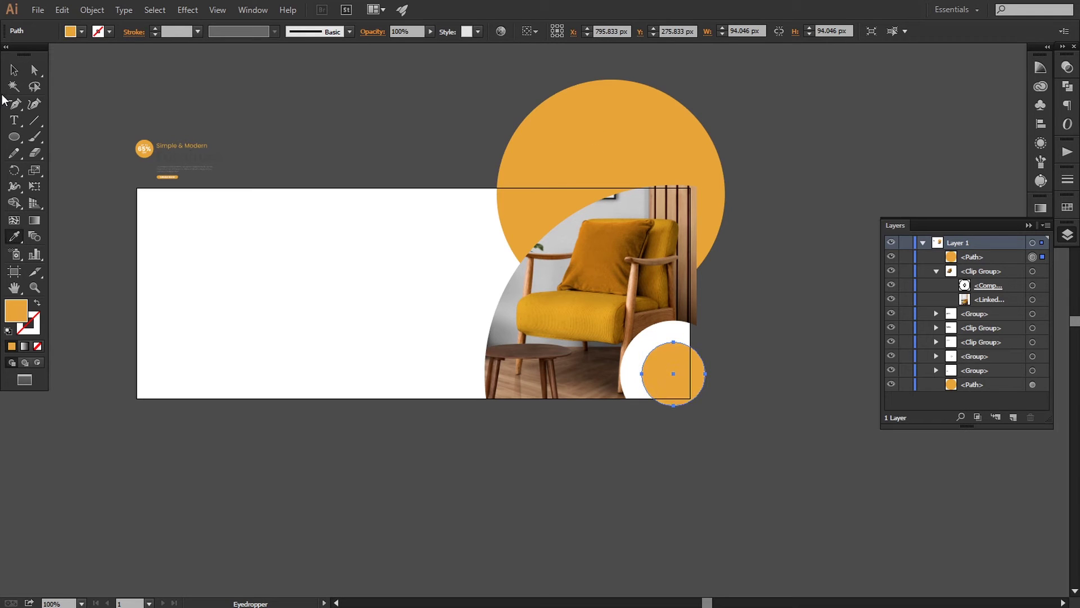
{"action": "left_click", "coordinate": [14, 70]}
{"action": "left_click", "coordinate": [294, 84]}
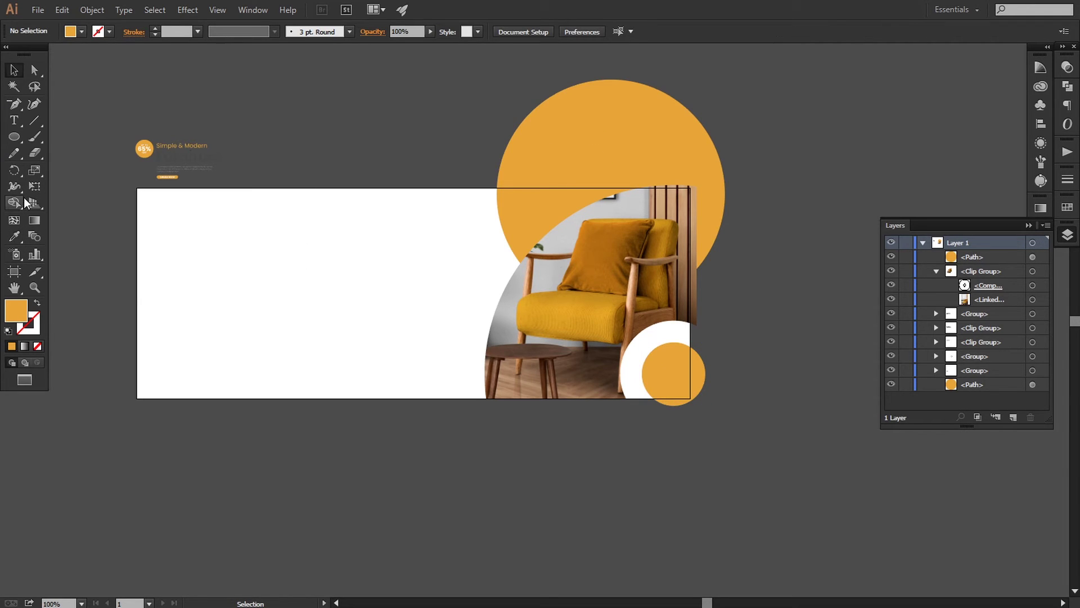
Draw an 820 × 312 px rectangle covering the whole artboard.
{"action": "left_click_drag", "start_coordinate": [14, 137], "coordinate": [56, 136]}
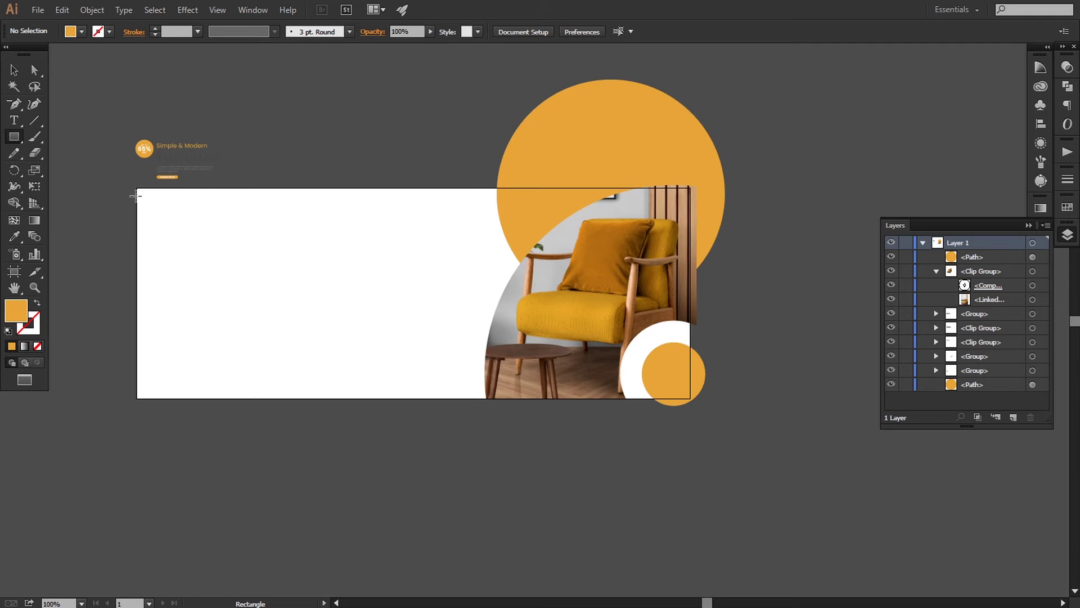
{"action": "left_click_drag", "start_coordinate": [137, 188], "coordinate": [690, 398]}
{"action": "left_click", "coordinate": [13, 70]}
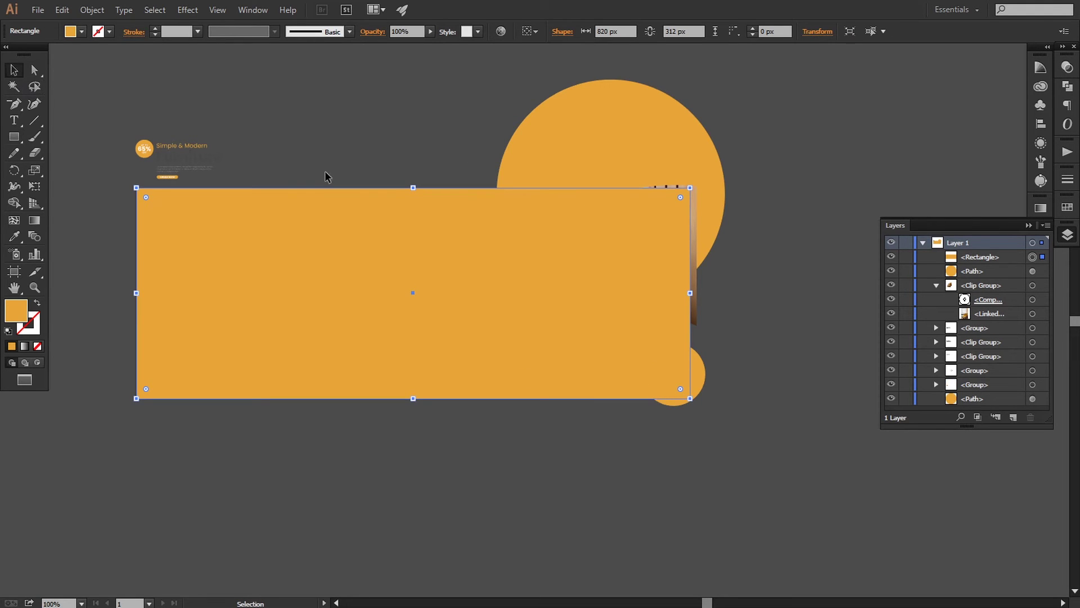
Clip both orange circles and the masked photo to the artboard-sized rectangle with a clipping mask.
{"action": "left_click", "coordinate": [459, 106]}
{"action": "left_click_drag", "start_coordinate": [409, 104], "coordinate": [698, 426]}
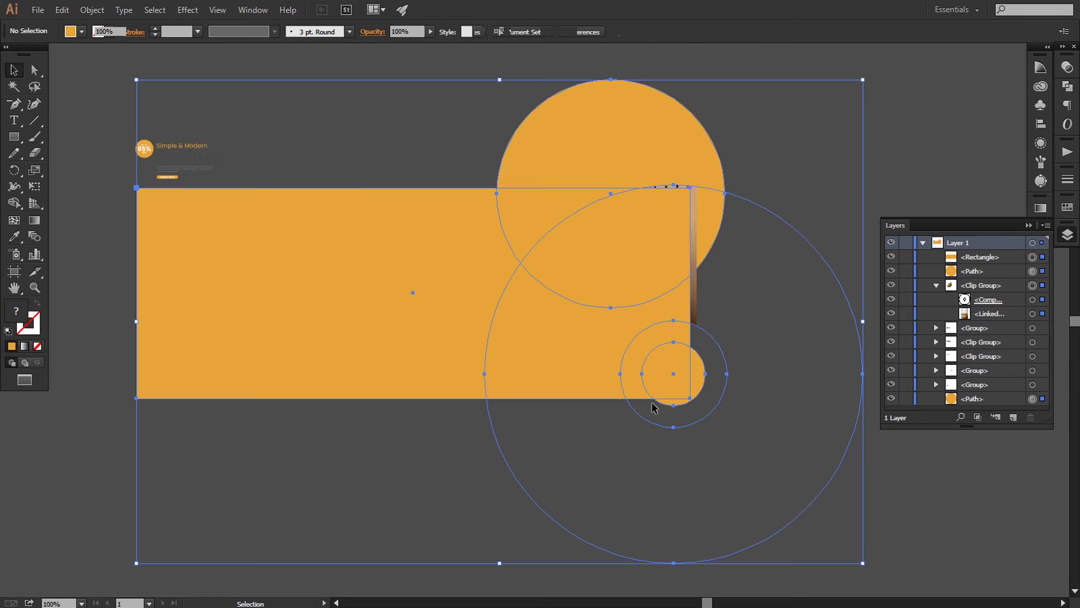
{"action": "left_click", "coordinate": [92, 10]}
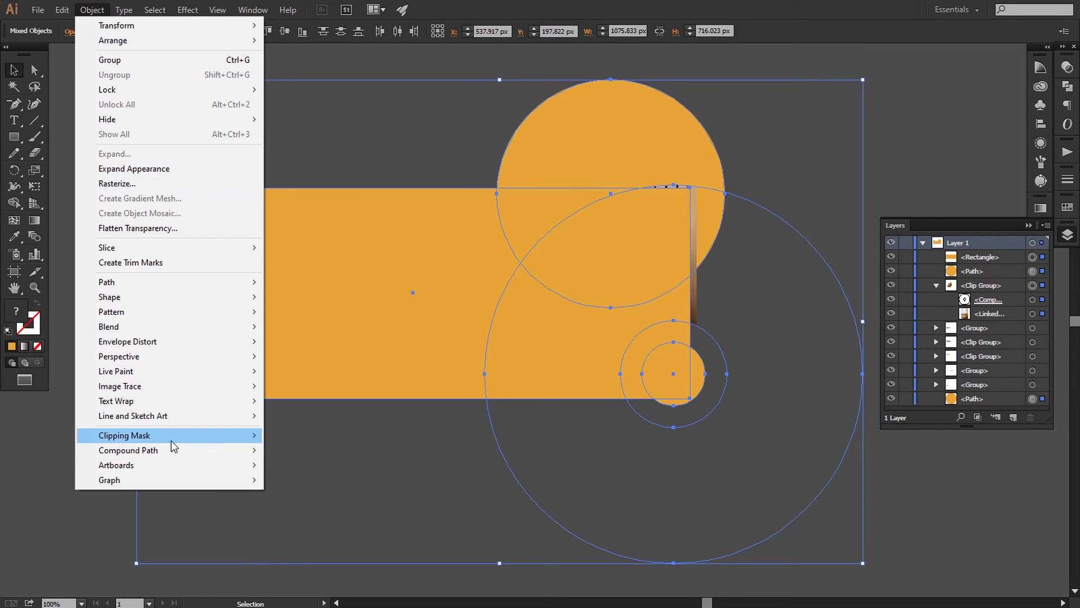
{"action": "mouse_move", "coordinate": [172, 439]}
{"action": "left_click", "coordinate": [274, 435]}
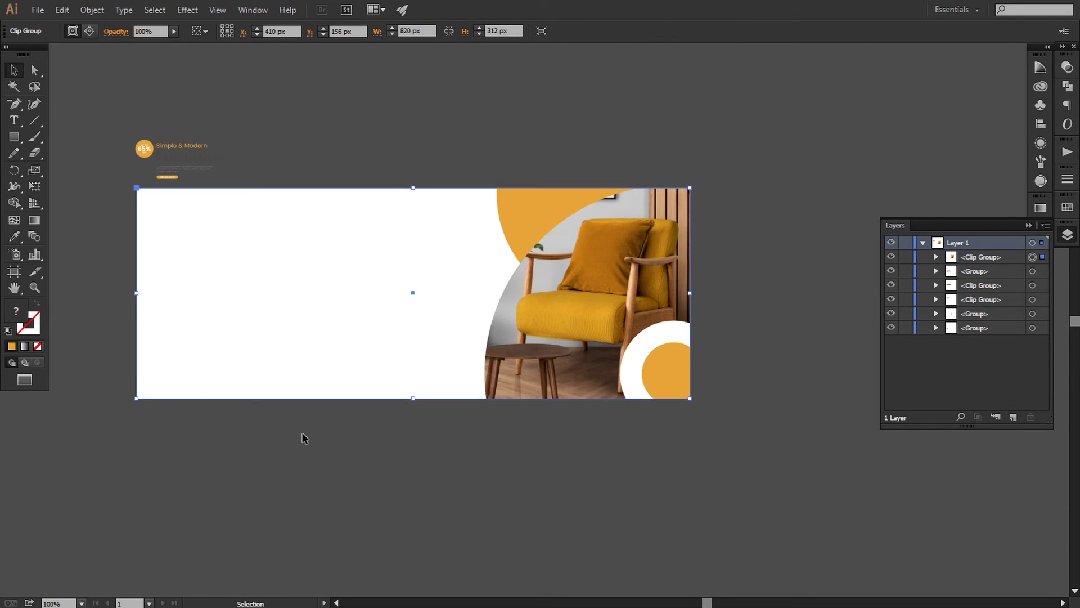
{"action": "left_click", "coordinate": [301, 433]}
Move the 65% discount badge onto the white area beside the photo and enlarge it.
{"action": "key", "text": "space"}
{"action": "left_click_drag", "start_coordinate": [290, 436], "coordinate": [313, 436]}
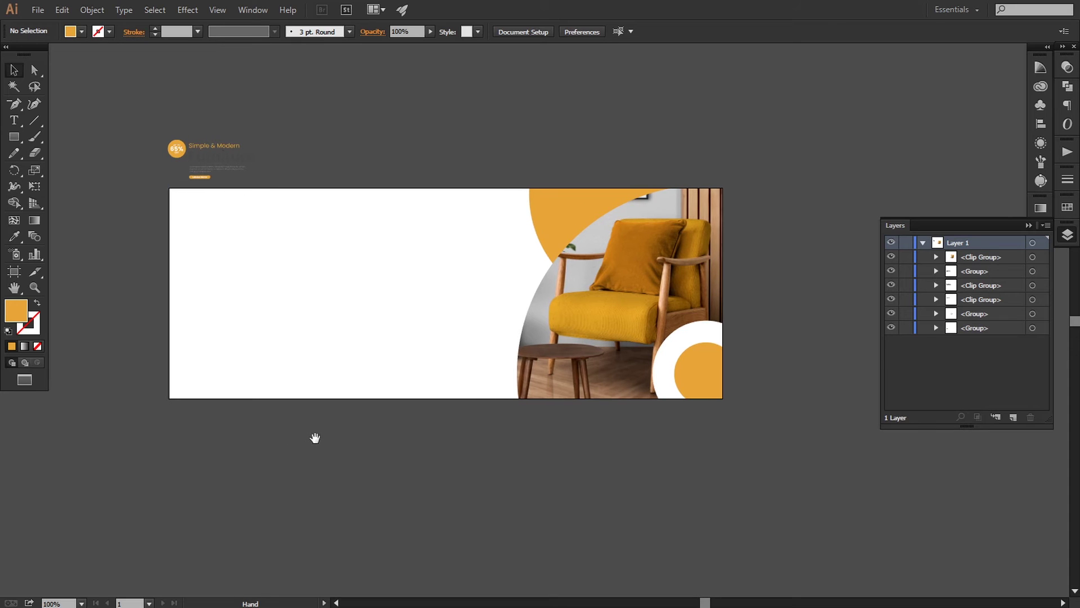
{"action": "key", "text": "ctrl"}
{"action": "key", "text": "ctrl+plus"}
{"action": "scroll", "coordinate": [386, 388], "scroll_direction": "left", "scroll_amount": 2}
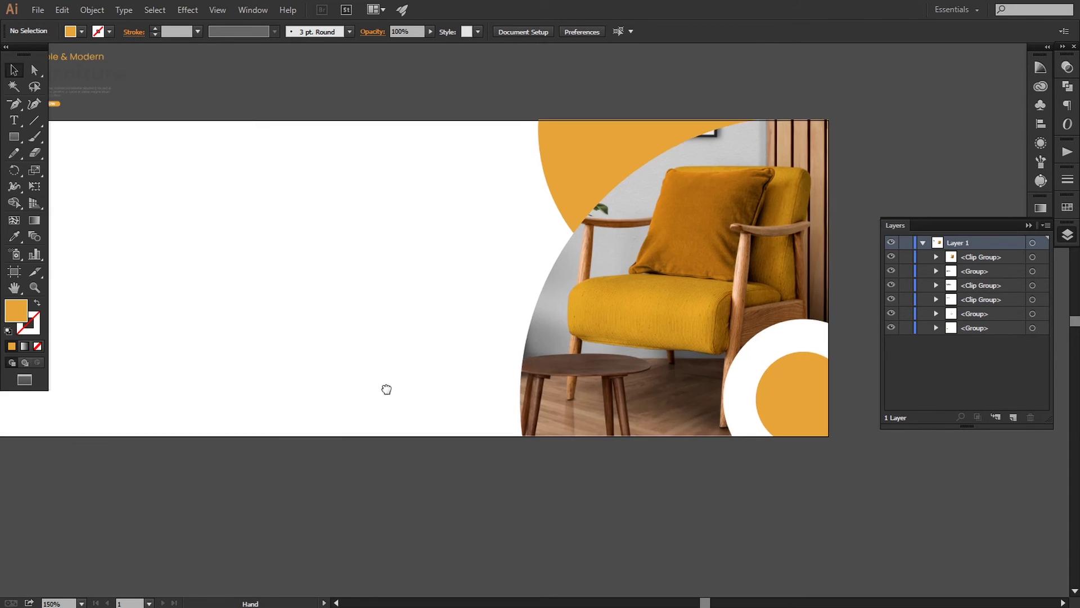
{"action": "left_click", "coordinate": [1028, 225]}
{"action": "left_click_drag", "start_coordinate": [623, 299], "coordinate": [700, 341]}
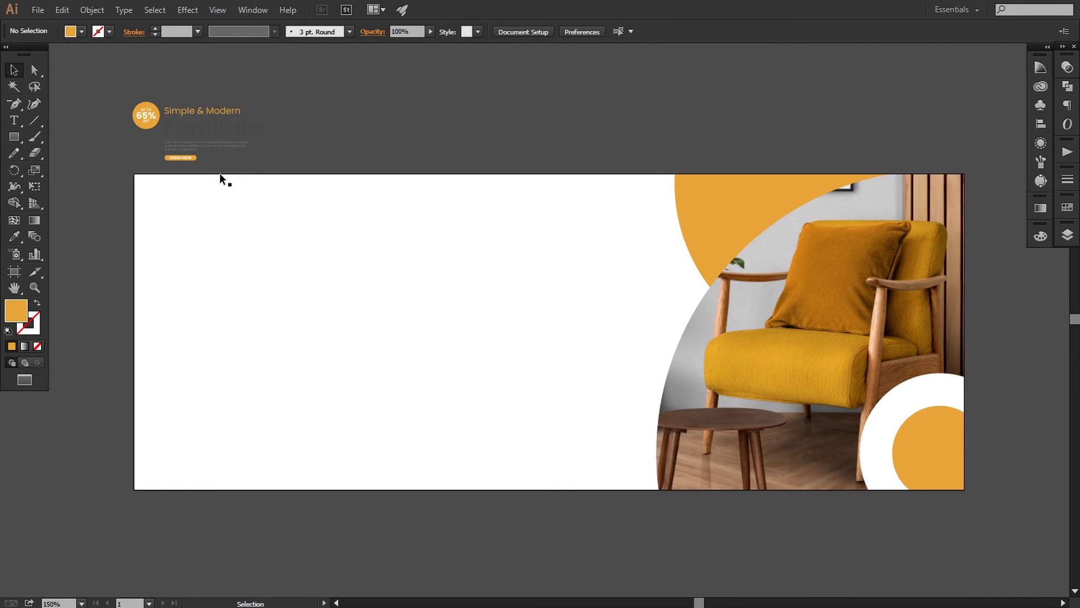
{"action": "left_click_drag", "start_coordinate": [141, 123], "coordinate": [443, 359]}
{"action": "left_click_drag", "start_coordinate": [600, 322], "coordinate": [450, 251]}
{"action": "left_click_drag", "start_coordinate": [622, 335], "coordinate": [618, 364]}
{"action": "left_click", "coordinate": [488, 129]}
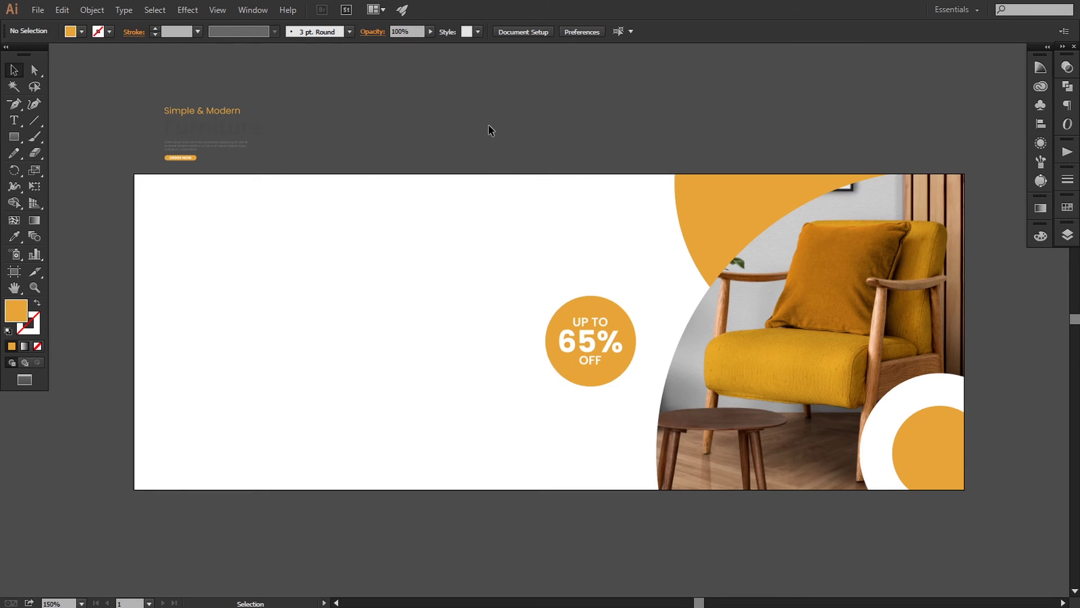
Move the Simple & Modern line, Furniture title, body text and button together onto the artboard's left part, at about X 109 px, Y 137 px.
{"action": "left_click", "coordinate": [208, 113]}
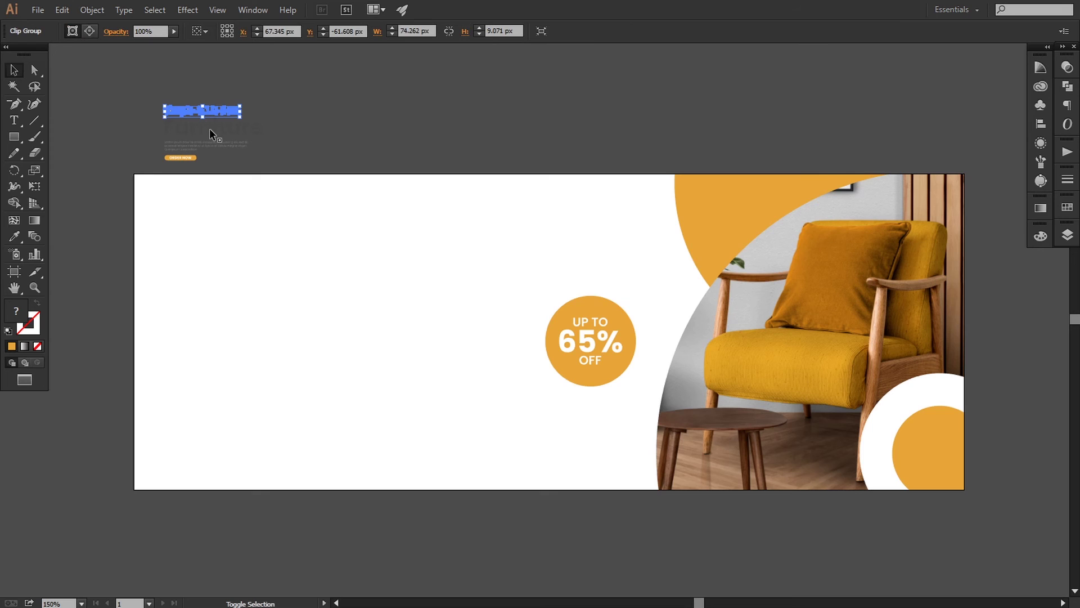
{"action": "left_click", "coordinate": [209, 128], "text": "shift"}
{"action": "left_click", "coordinate": [205, 144], "text": "shift"}
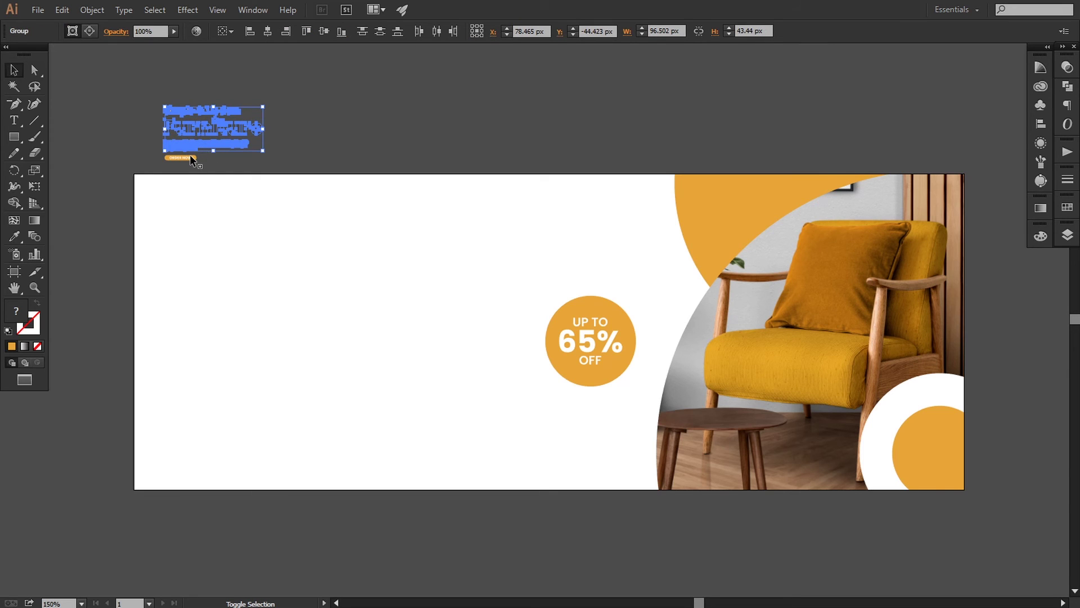
{"action": "left_click", "coordinate": [188, 156], "text": "shift"}
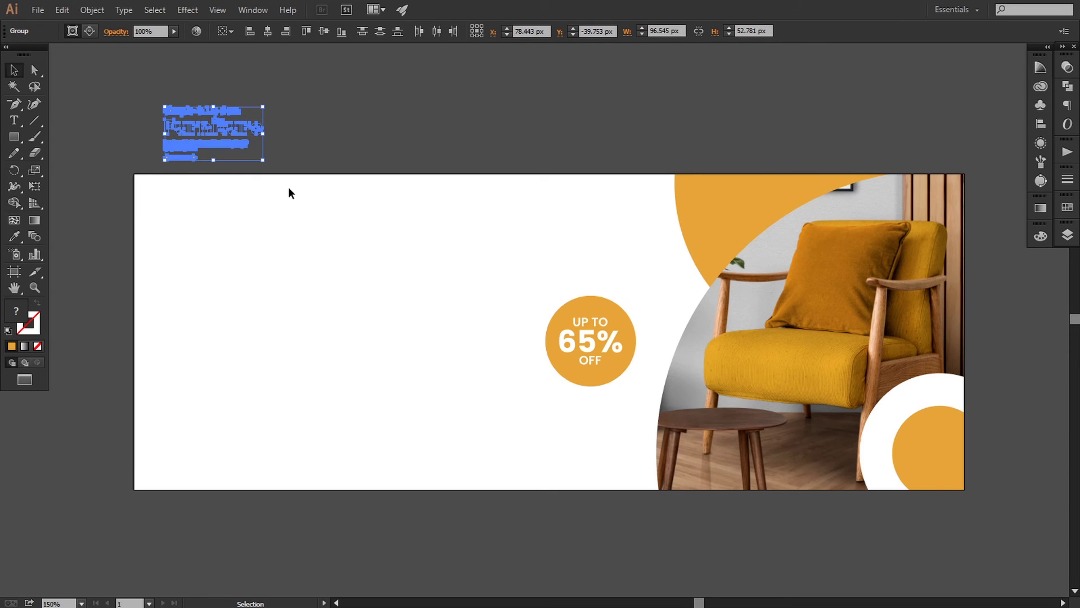
{"action": "left_click_drag", "start_coordinate": [210, 147], "coordinate": [240, 325]}
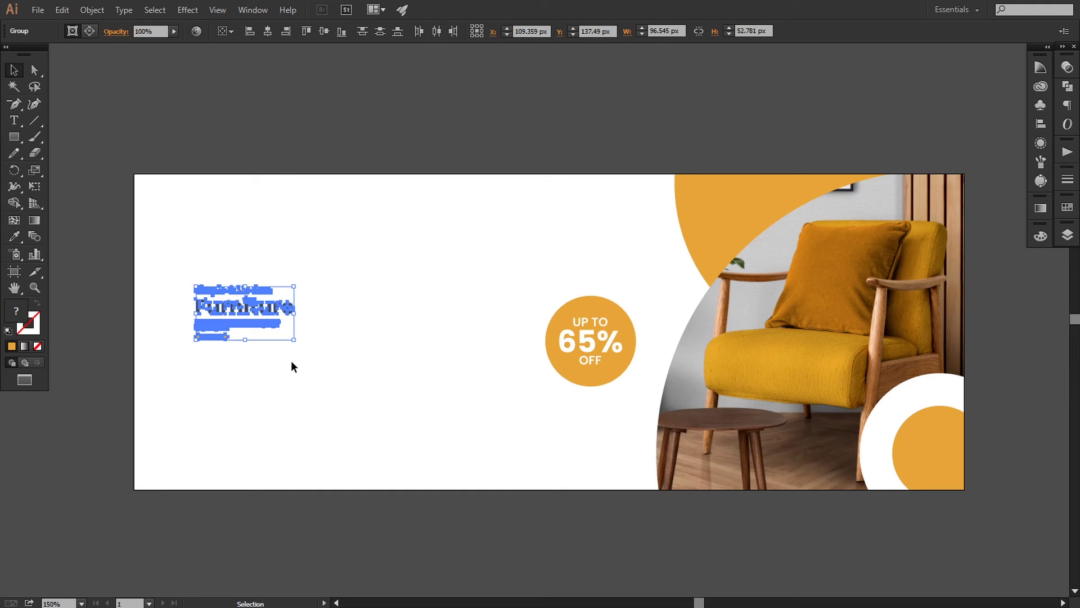
Enlarge the heading, body text and button group to about 345 × 189 px and shift it towards the artboard's upper left.
{"action": "left_click_drag", "start_coordinate": [294, 340], "coordinate": [481, 474]}
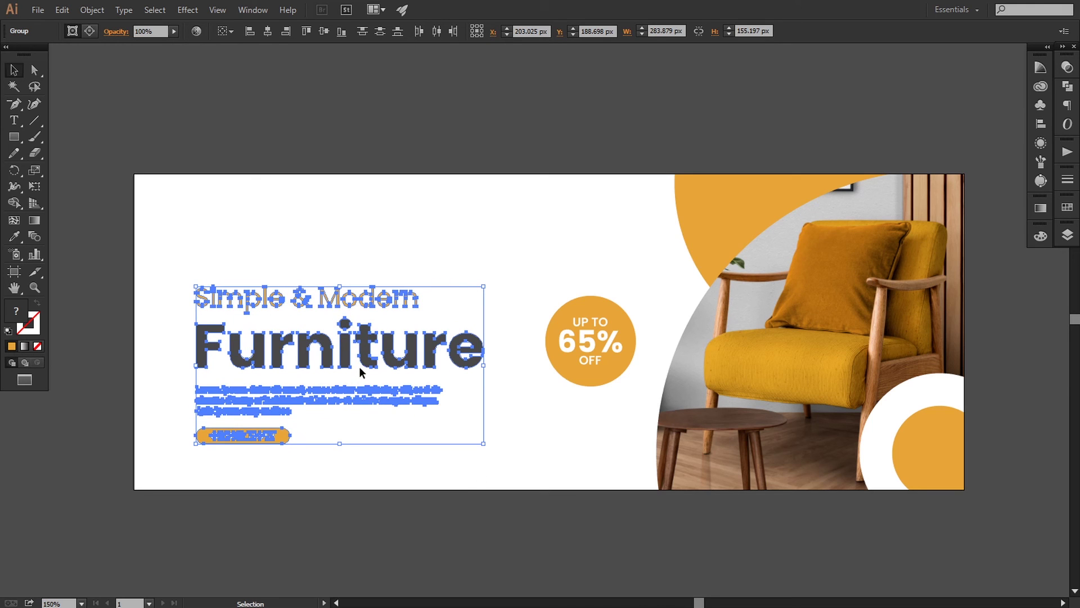
{"action": "left_click_drag", "start_coordinate": [365, 357], "coordinate": [346, 281]}
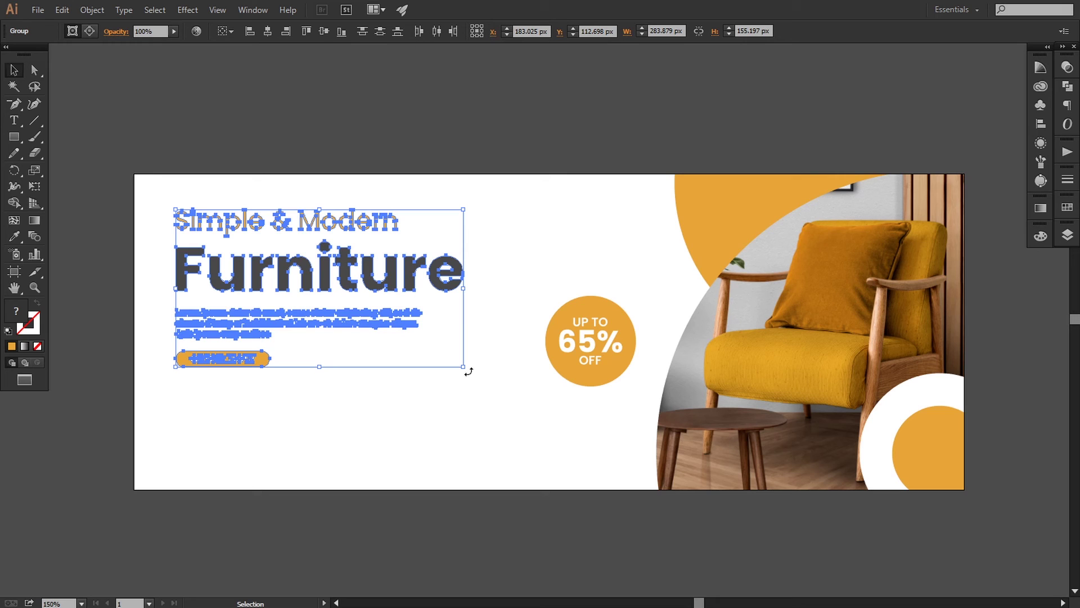
{"action": "left_click_drag", "start_coordinate": [466, 367], "coordinate": [519, 398]}
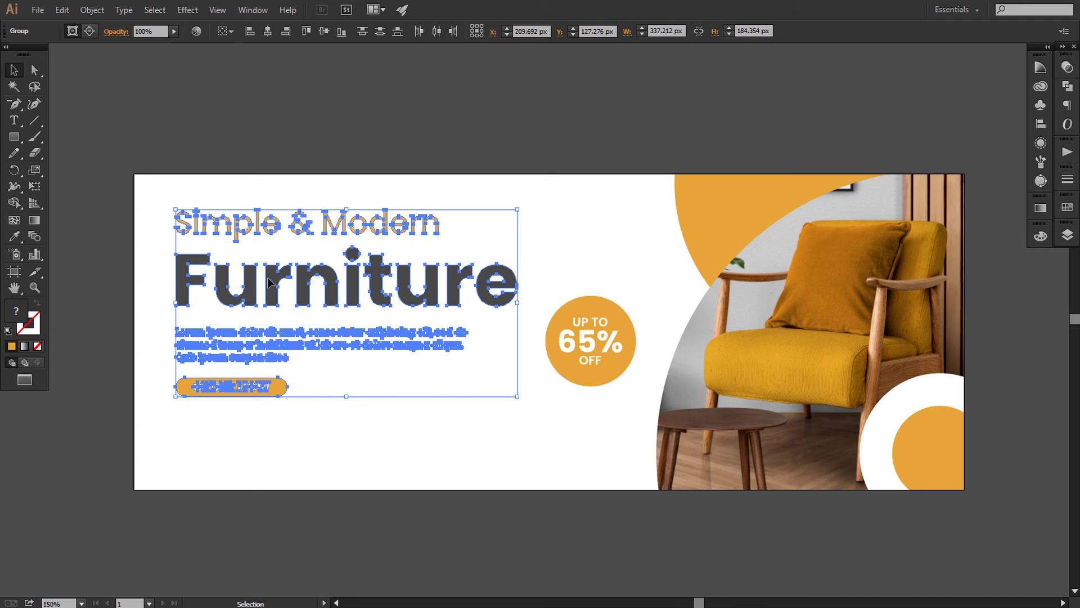
{"action": "key", "text": "Left"}
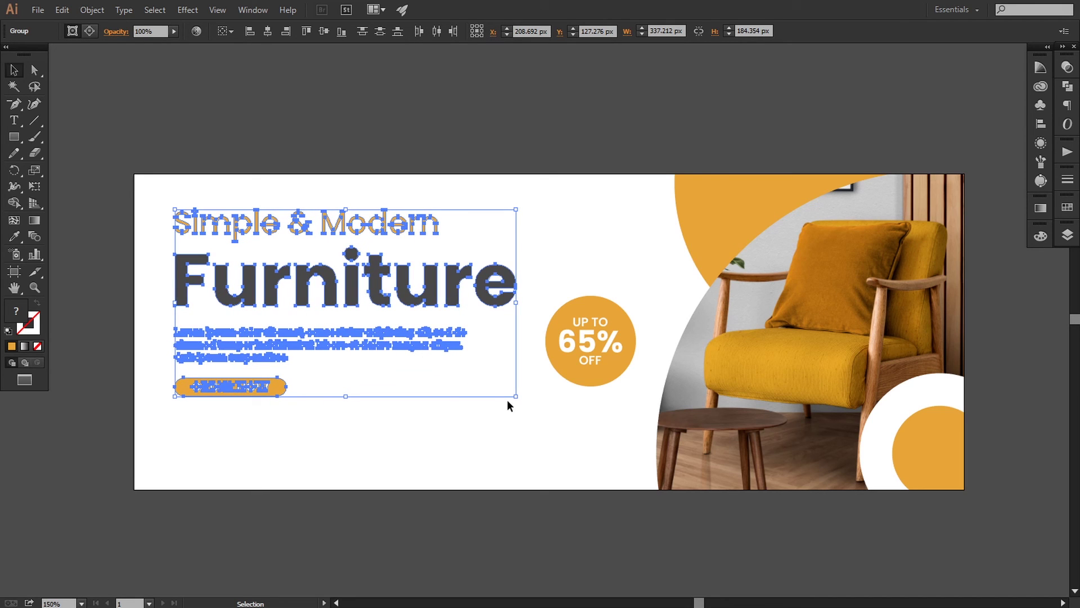
{"action": "left_click_drag", "start_coordinate": [516, 398], "coordinate": [525, 406]}
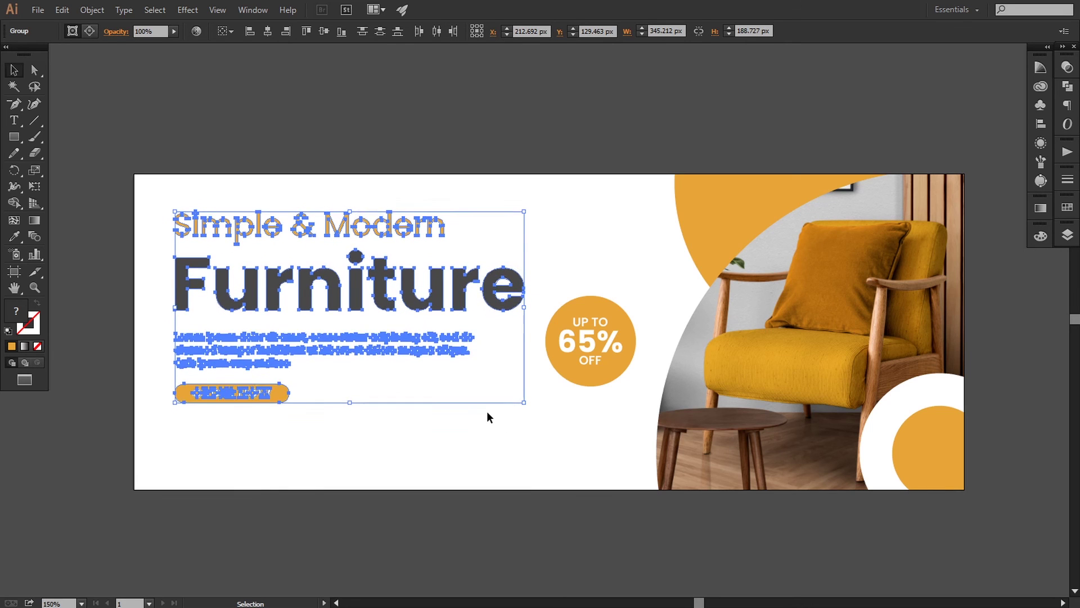
Nudge the enlarged text group down to about Y 135 px and deselect it.
{"action": "key", "text": "Down"}
{"action": "key", "text": "Down"}
{"action": "key", "text": "Down"}
{"action": "key", "text": "Down"}
{"action": "key", "text": "Down"}
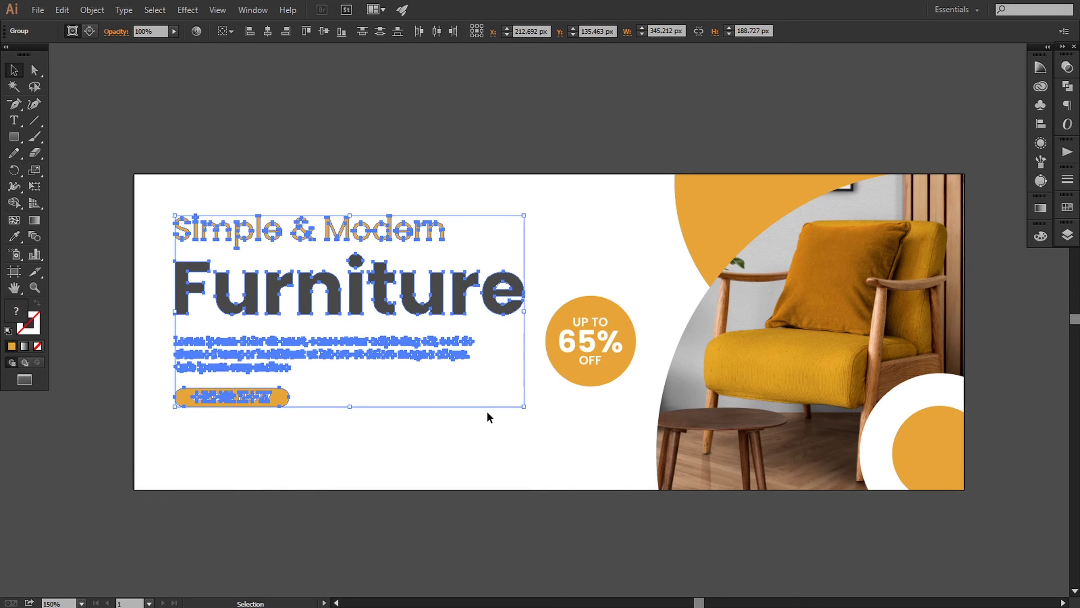
{"action": "left_click", "coordinate": [392, 512]}
Paste the phone and website contact line and align it under the ORDER NOW button at about X 200 px, Y 263 px.
{"action": "key", "text": "ctrl+f"}
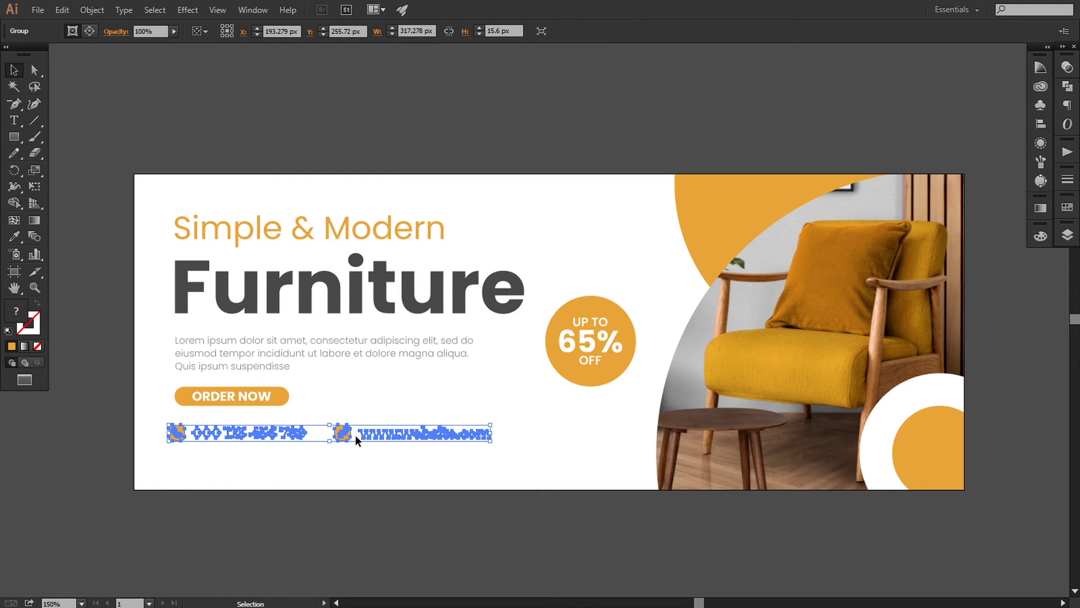
{"action": "left_click_drag", "start_coordinate": [342, 434], "coordinate": [344, 446]}
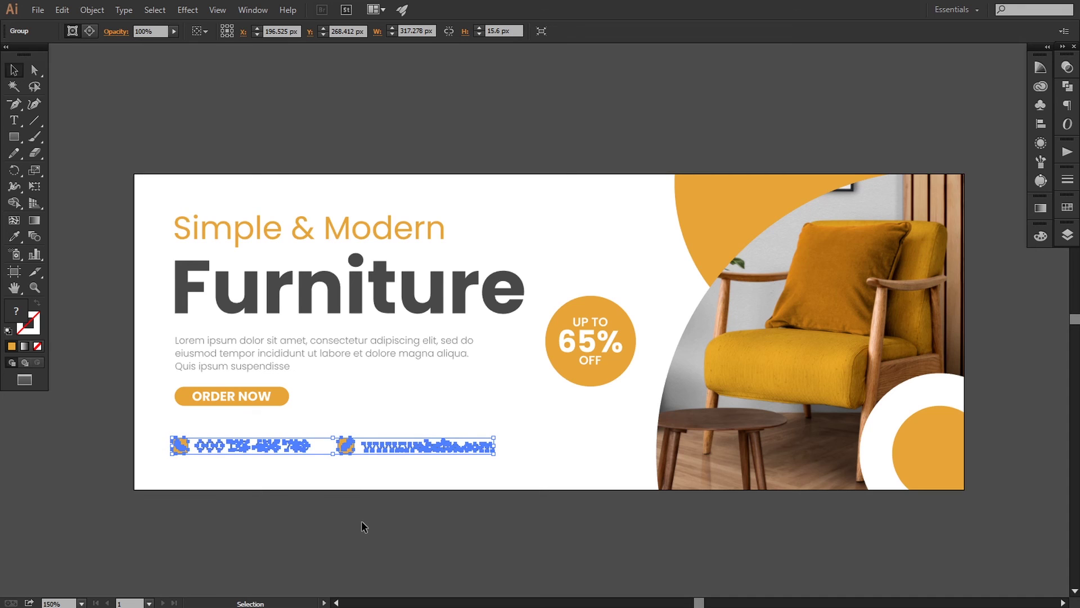
{"action": "key", "text": "Up"}
{"action": "key", "text": "Up"}
{"action": "key", "text": "Up"}
{"action": "key", "text": "Up"}
{"action": "key", "text": "Up"}
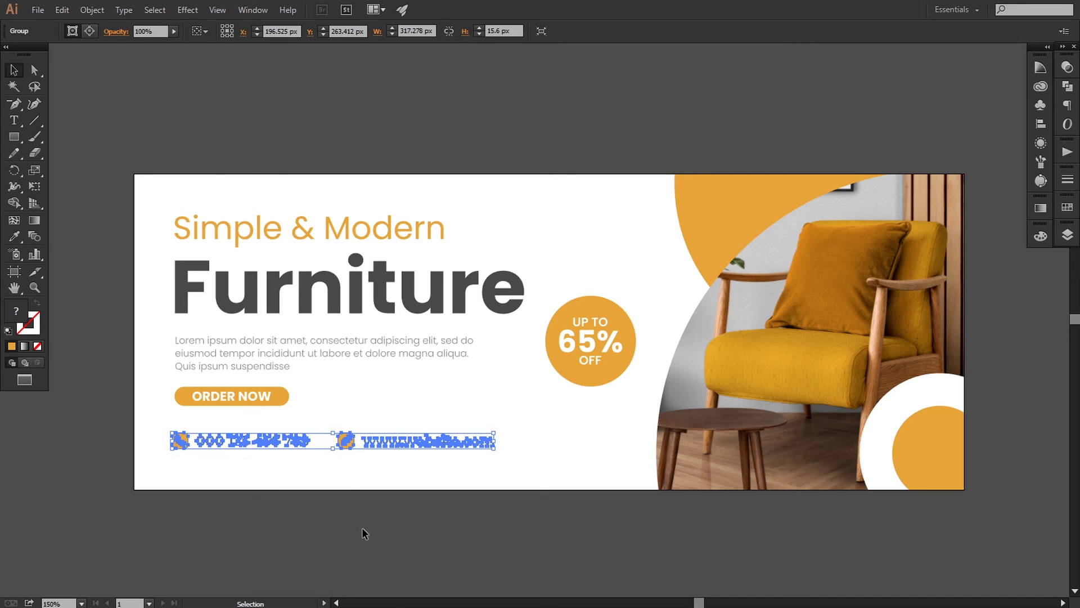
{"action": "key", "text": "Right"}
{"action": "key", "text": "Right"}
{"action": "key", "text": "Right"}
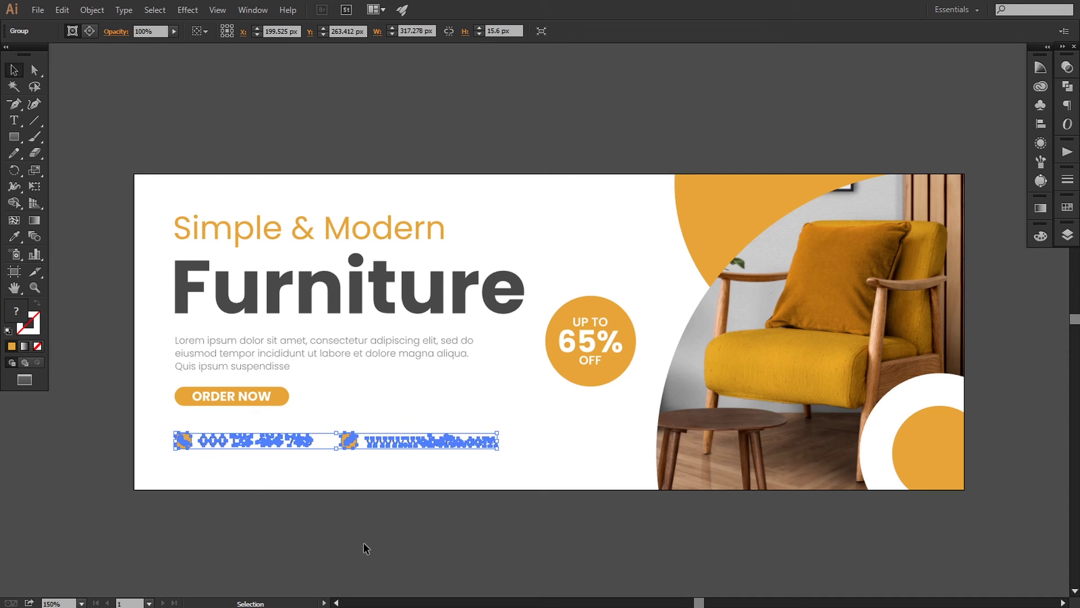
{"action": "left_click", "coordinate": [365, 544]}
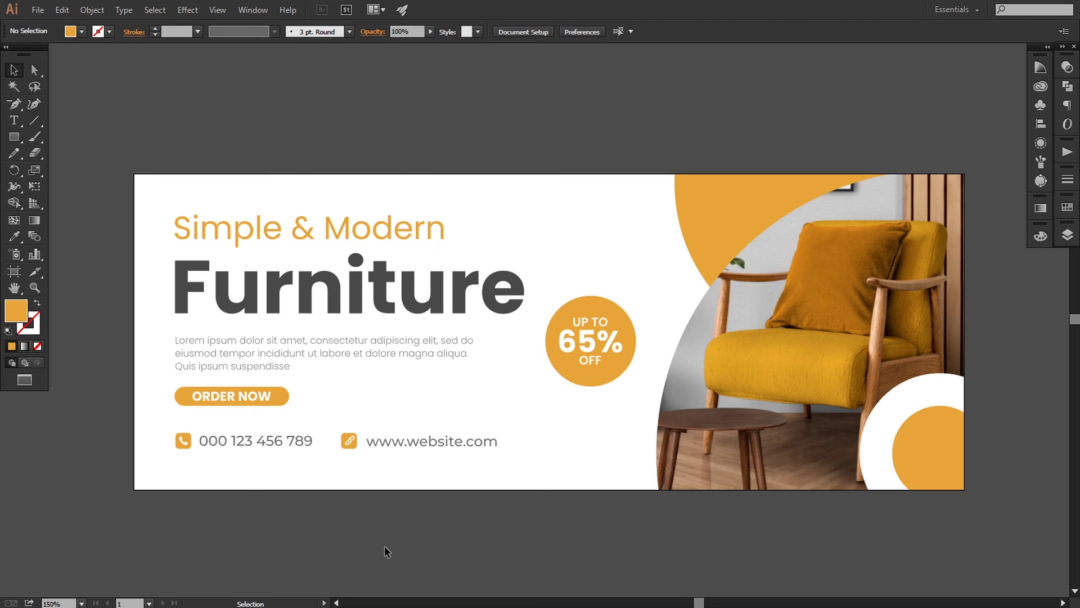
{"action": "left_click_drag", "start_coordinate": [476, 471], "coordinate": [478, 443]}
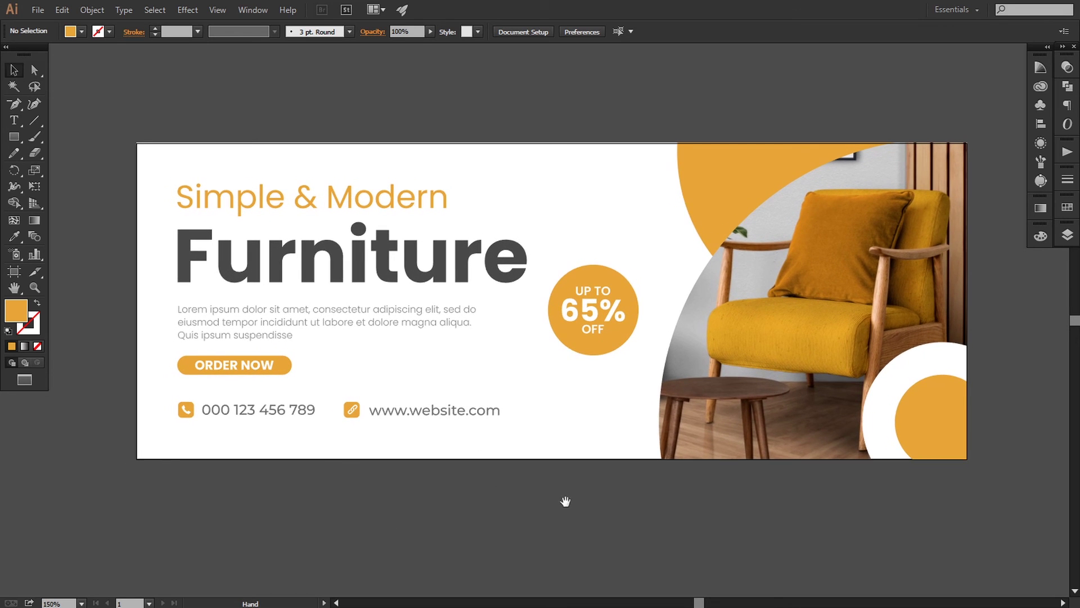
{"action": "left_click_drag", "start_coordinate": [562, 501], "coordinate": [562, 503]}
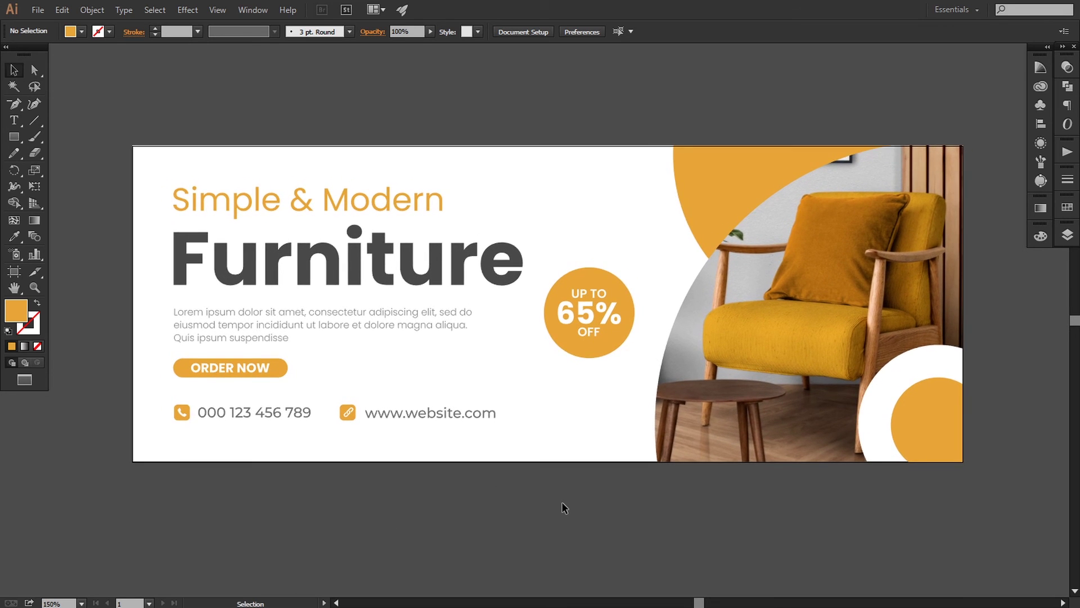